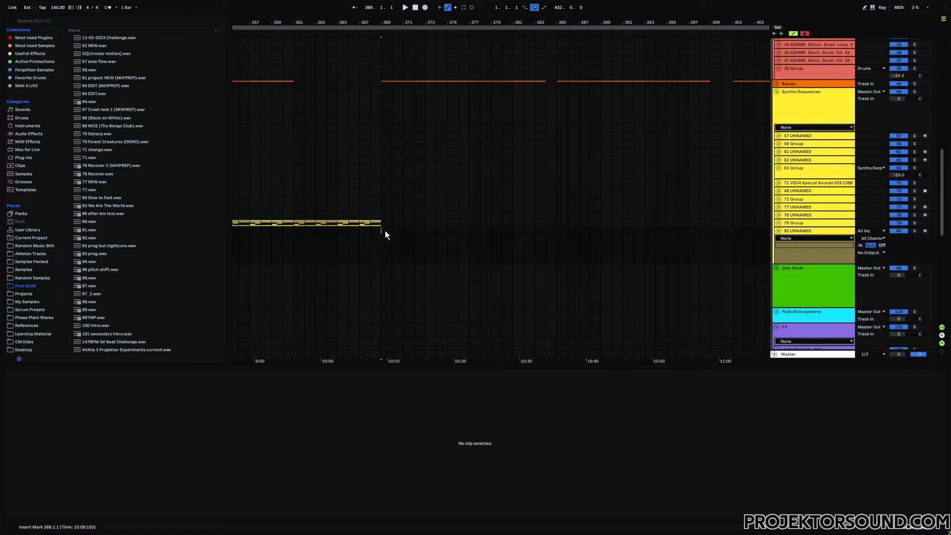
Open the Vital and MOscilloscope plug-in windows on track 85 and place the oscilloscope beside the synth
key("Delete")
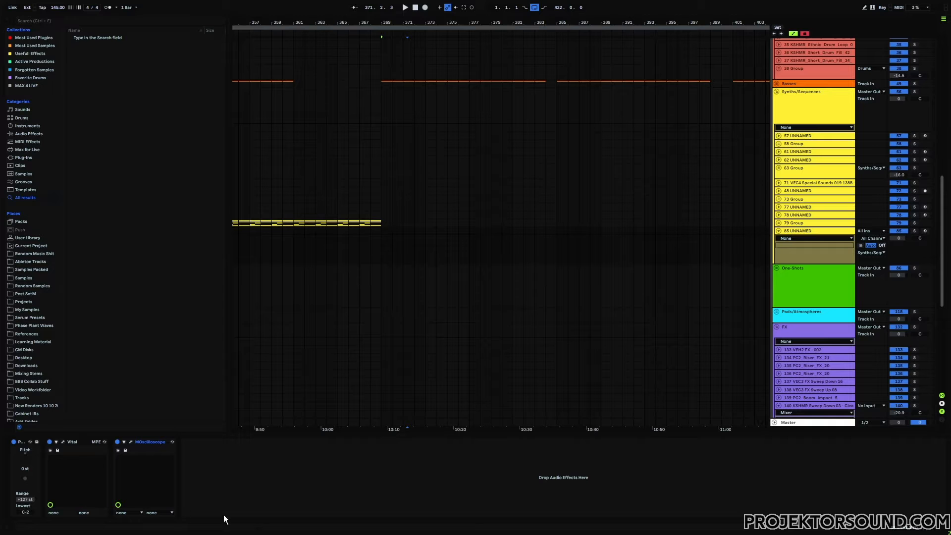
left_click(63, 442)
left_click(131, 442)
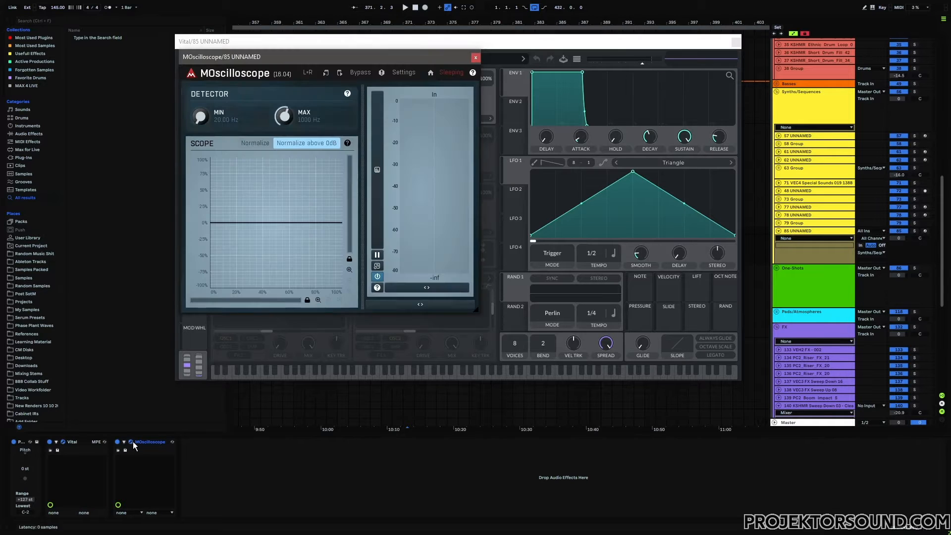
left_click_drag(333, 57, 590, 114)
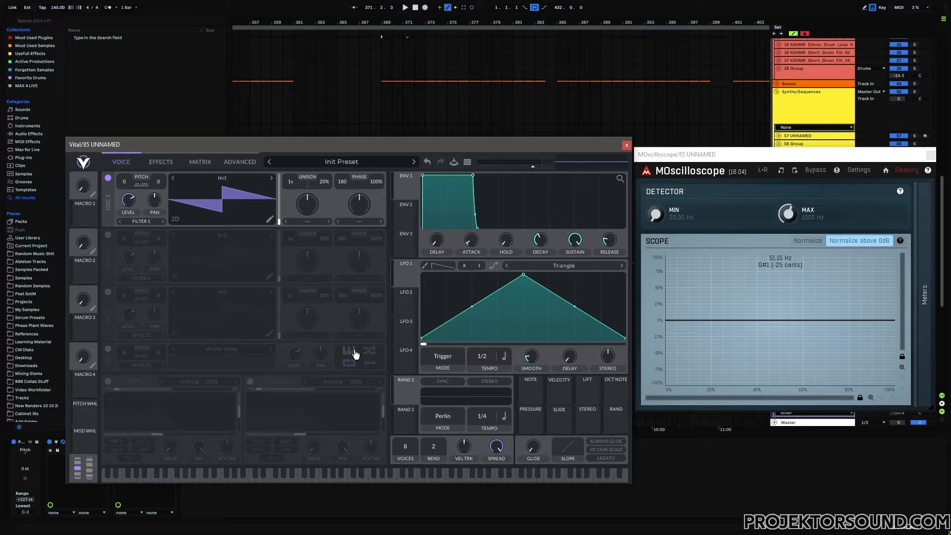
Enable Filter 1 in Vital and adjust its resonance and cutoff
left_click(108, 382)
left_click_drag(238, 415, 239, 408)
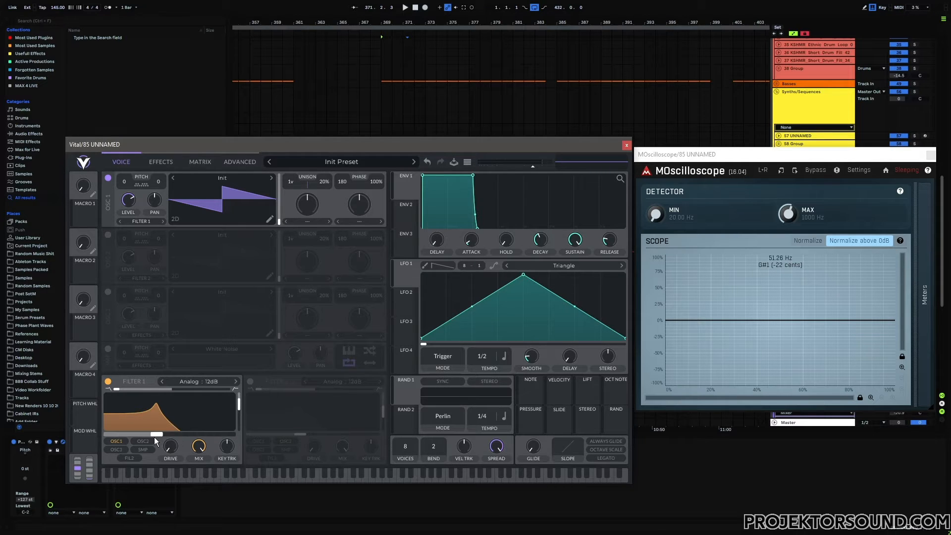
mouse_move(159, 434)
left_mouse_down()
mouse_move(197, 440)
mouse_move(148, 442)
mouse_move(207, 443)
mouse_move(172, 437)
left_mouse_up()
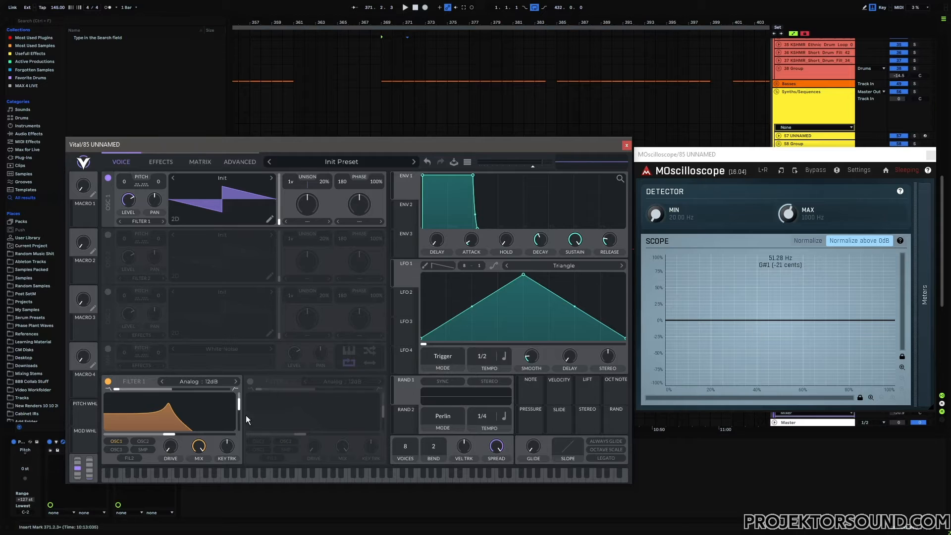
mouse_move(168, 435)
left_mouse_down()
mouse_move(149, 438)
mouse_move(208, 438)
mouse_move(156, 438)
left_mouse_up()
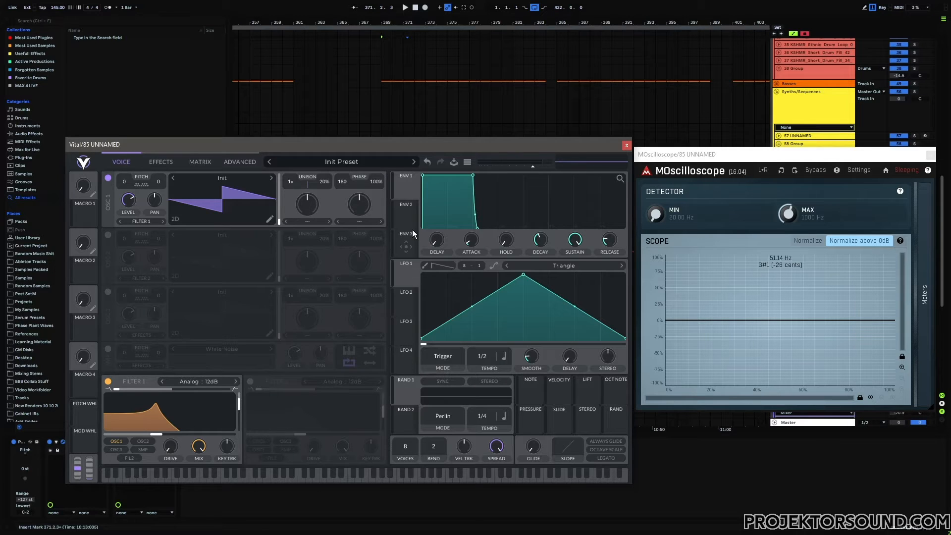
Assign Envelope 2 to Filter 1's cutoff and resonance, with the base resonance at about 58%
left_click_drag(408, 218, 442, 271)
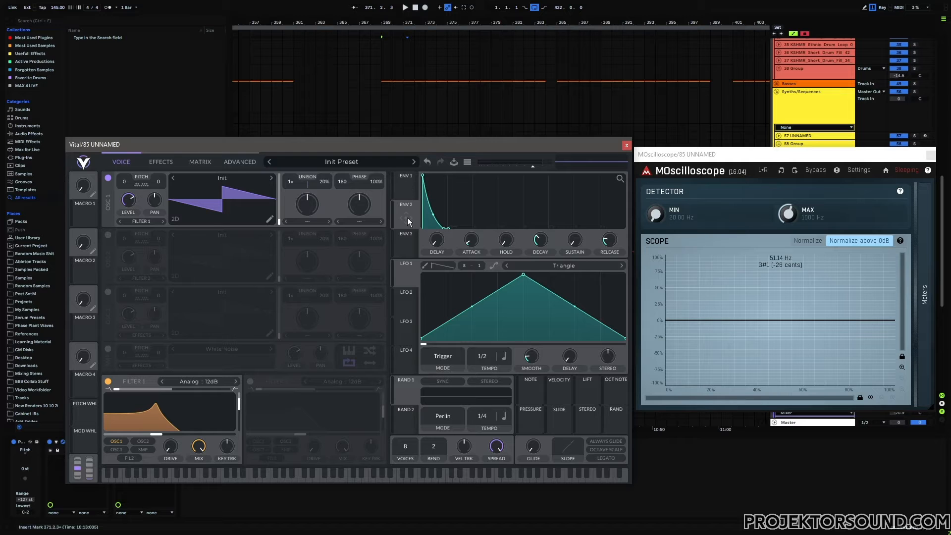
left_click_drag(409, 217, 170, 426)
mouse_move(240, 405)
left_mouse_down()
mouse_move(243, 395)
mouse_move(243, 411)
mouse_move(246, 402)
left_mouse_up()
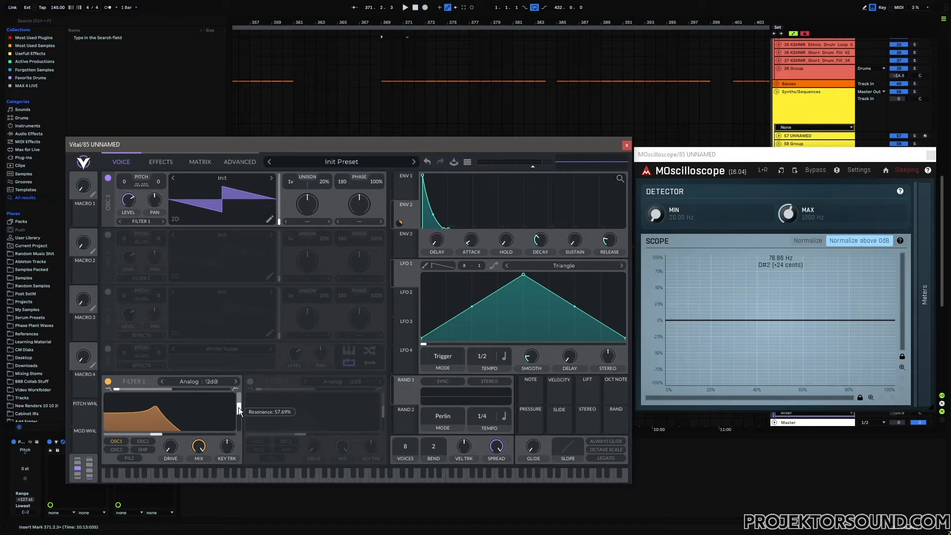
left_click_drag(400, 222, 231, 410)
Play a repeated note to audition the envelope-modulated filter
key("y")
key("y")
key("y")
key("y")
key("y")
key("y")
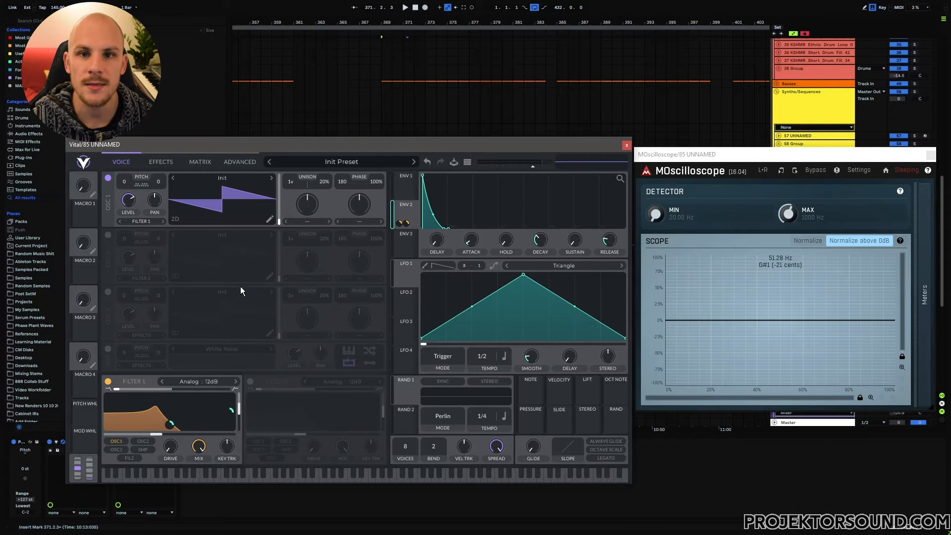
left_click_drag(149, 404, 157, 404)
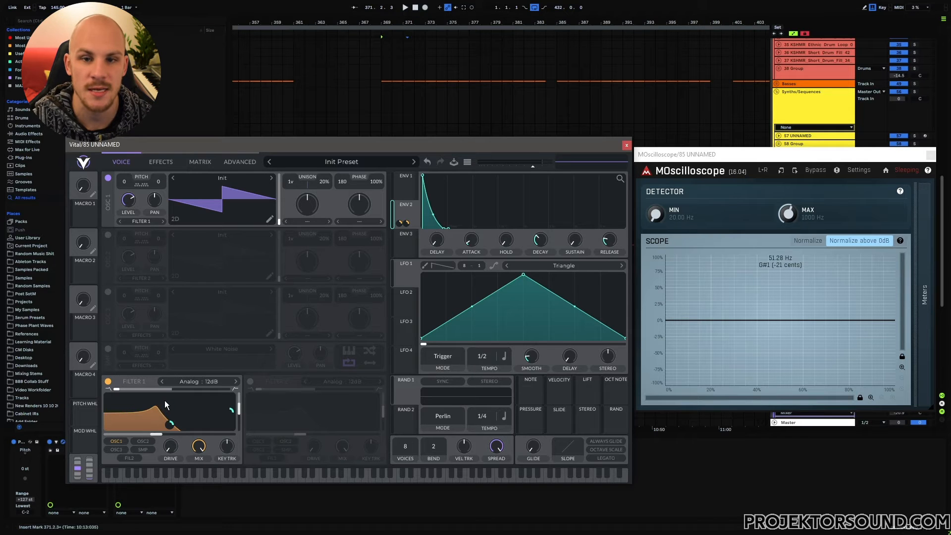
Enable Vital's Distortion effect and raise its Soft Clip drive to about 11.7 dB
left_click(161, 162)
left_click(110, 281)
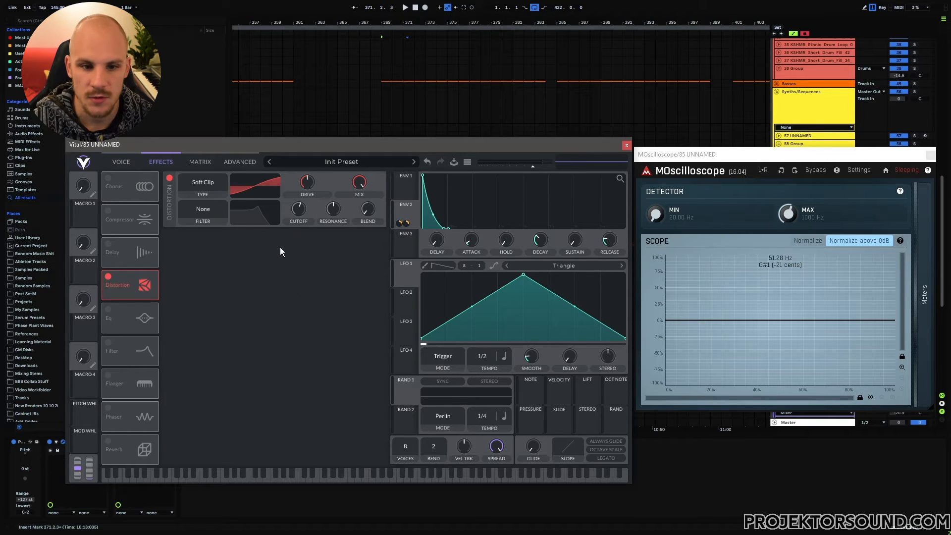
left_click_drag(307, 188, 315, 180)
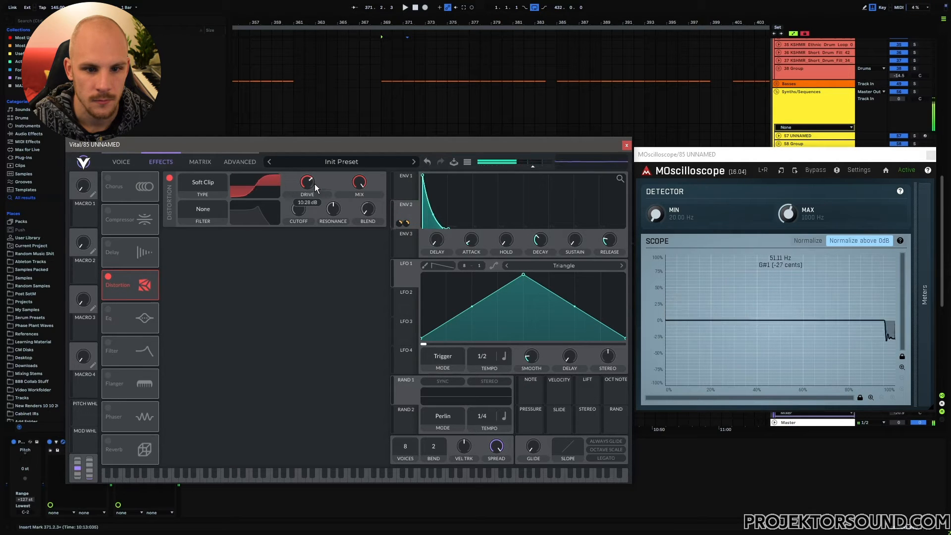
left_click_drag(317, 180, 317, 186)
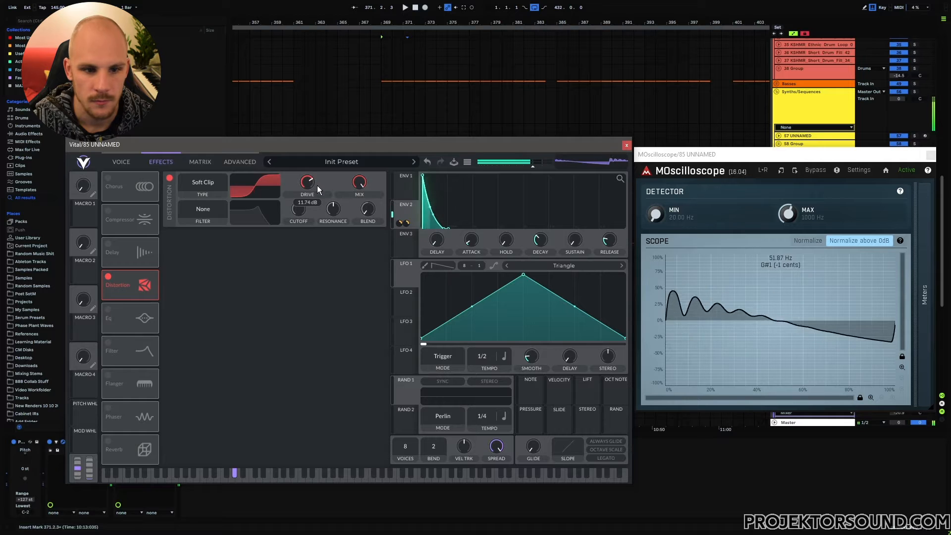
Try the Hard Clip distortion type with the drive at about 16.6 dB
left_click(203, 185)
left_click(207, 200)
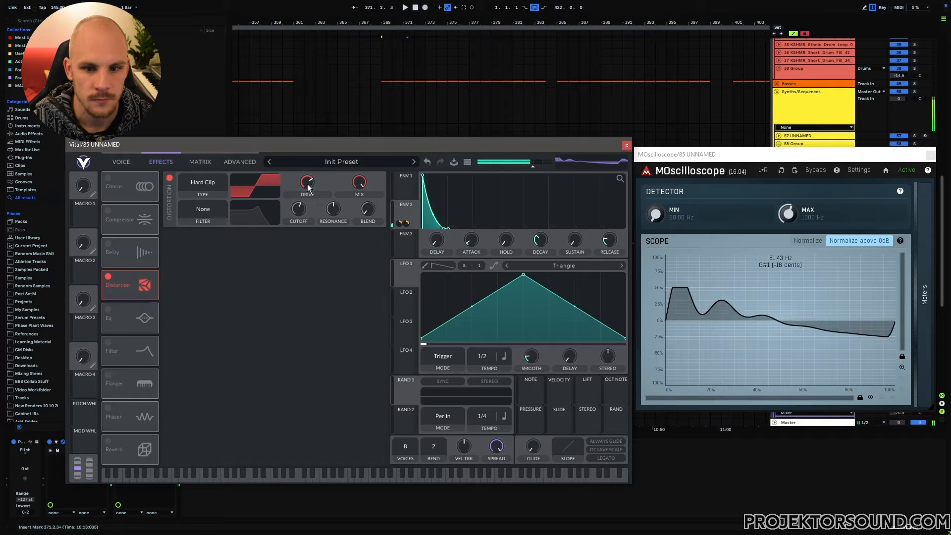
mouse_move(311, 180)
left_mouse_down()
mouse_move(311, 195)
mouse_move(316, 186)
left_mouse_up()
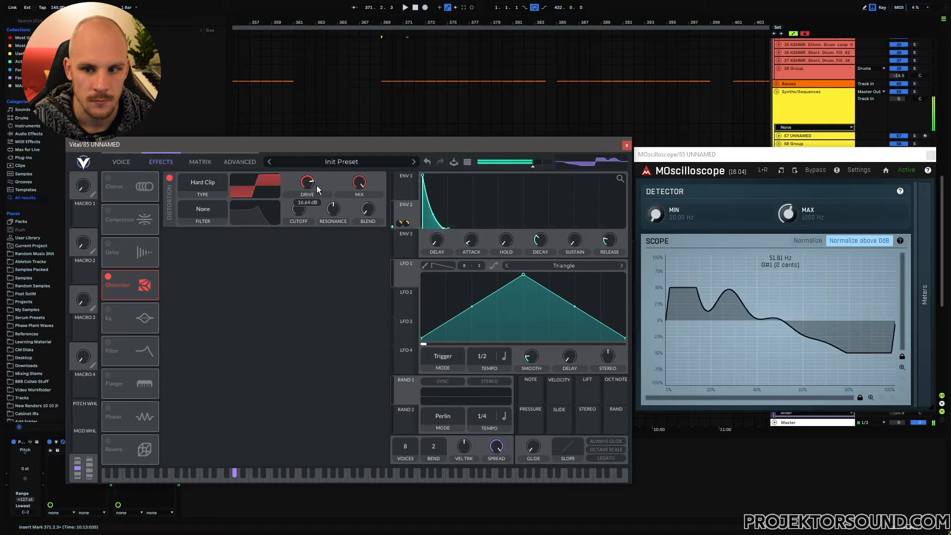
Try the Linear Fold distortion type while varying its drive
left_click(203, 185)
left_click(208, 211)
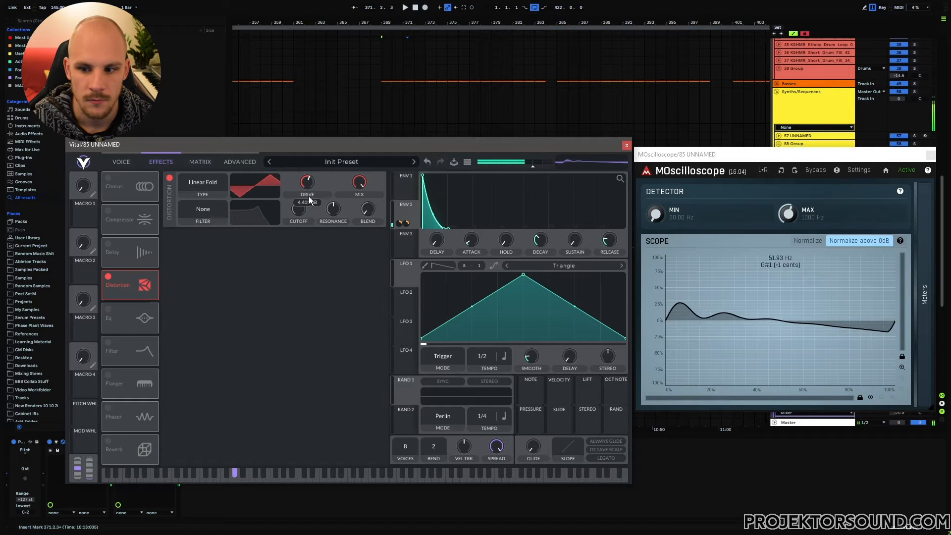
left_click_drag(311, 192, 313, 197)
Try the Sine Fold distortion type while sweeping its drive up and down
left_click(202, 190)
left_click(206, 221)
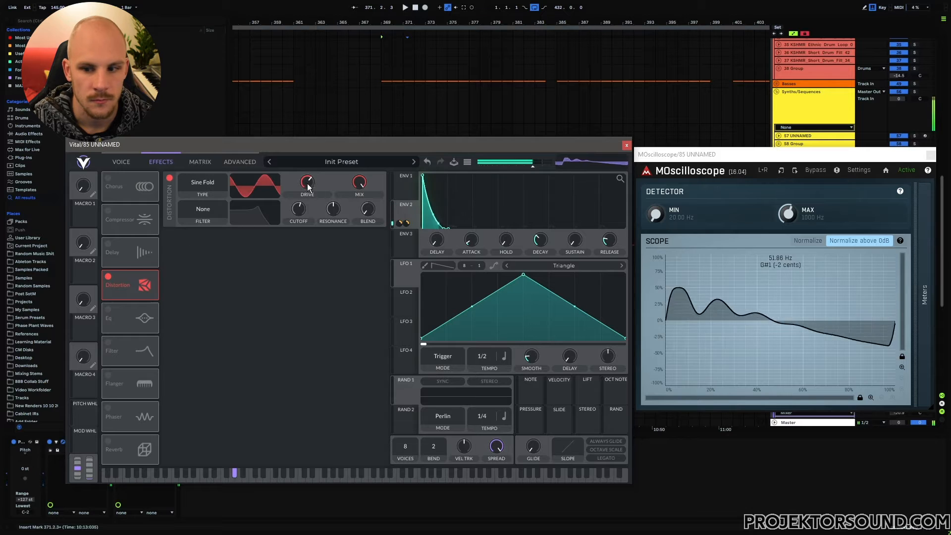
left_click_drag(308, 186, 312, 181)
left_click_drag(313, 180, 314, 193)
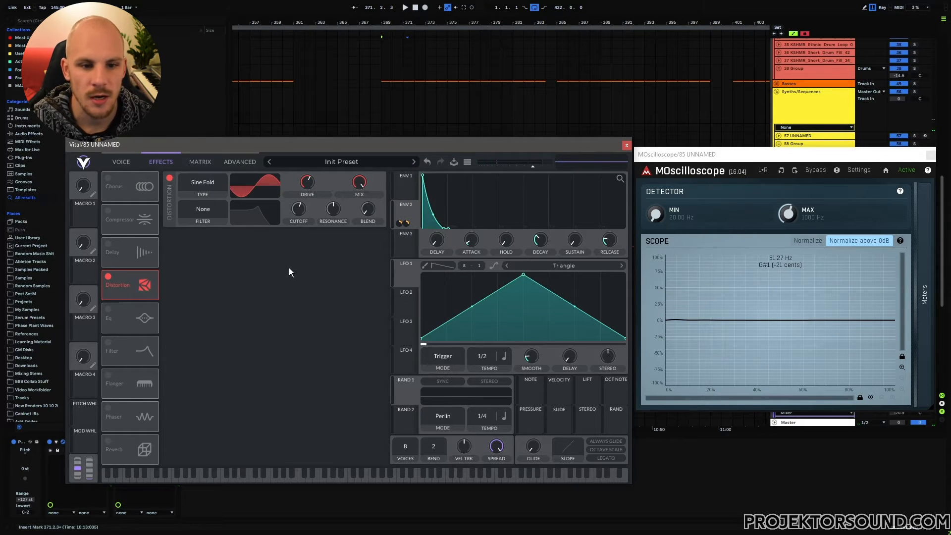
Set the distortion type back to Hard Clip and raise its drive
left_click(210, 185)
left_click(203, 206)
left_click_drag(310, 188, 310, 186)
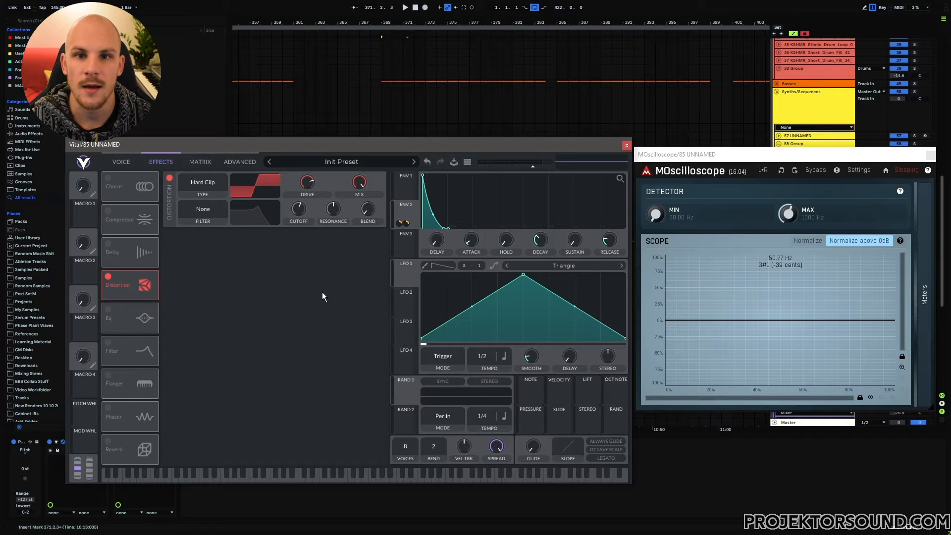
Play notes in several different octaves to compare how the hard-clipped sound and its waveform respond
key("y")
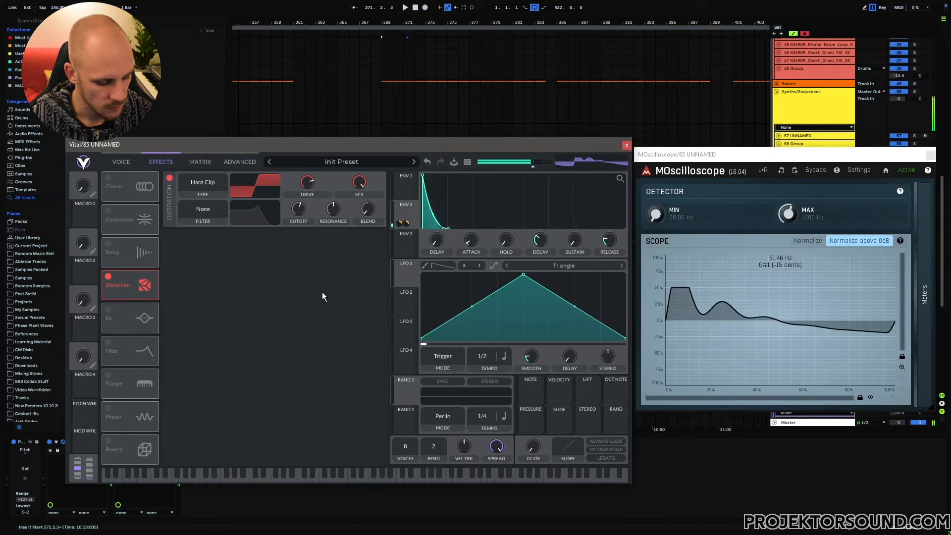
key("x")
key("y")
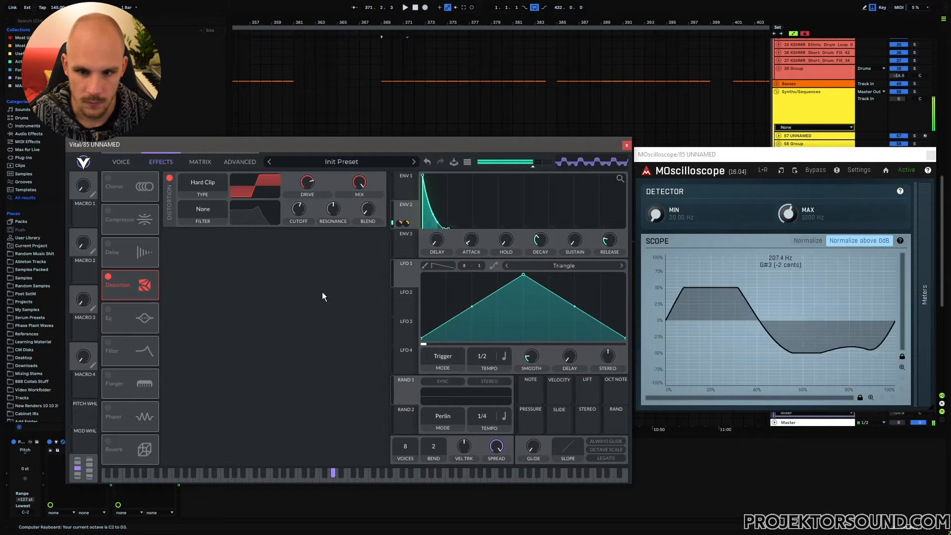
key("z")
key("y")
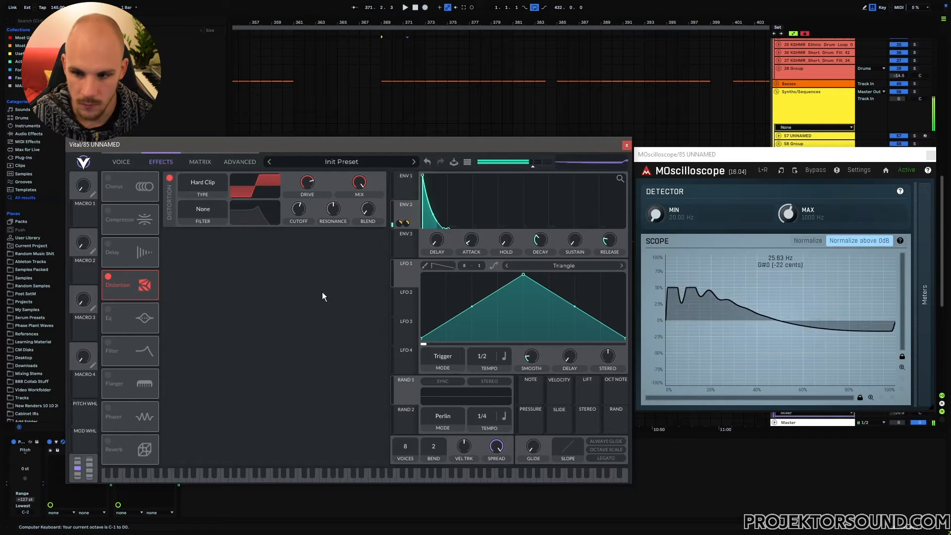
key("x")
key("y")
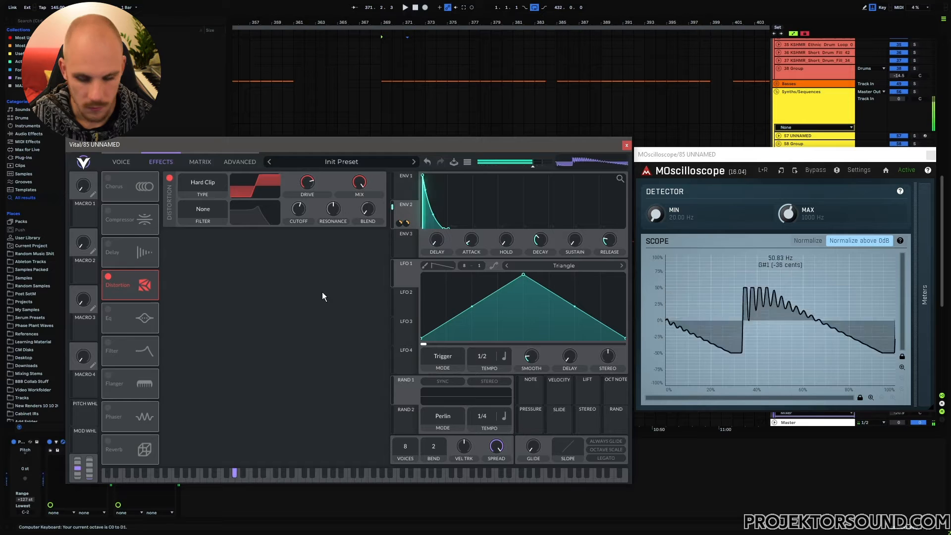
key("x")
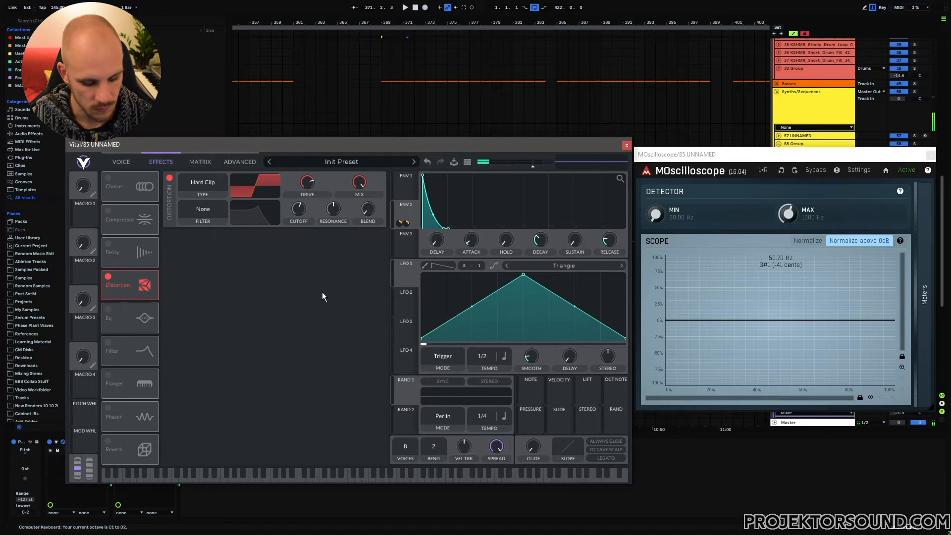
key("t")
key("x")
key("y")
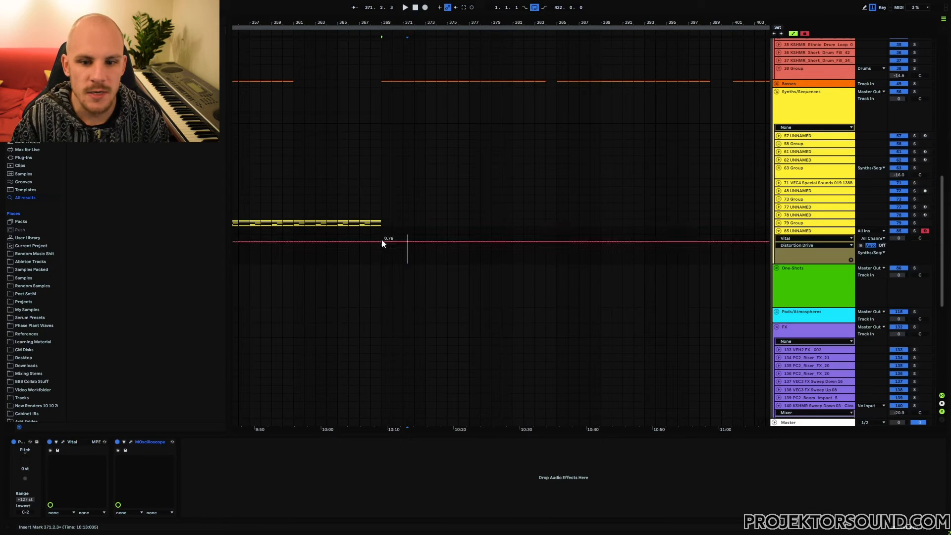
Create an empty one-bar MIDI clip on track 85 from bar 369 to bar 370
scroll(396, 149, "up", 5)
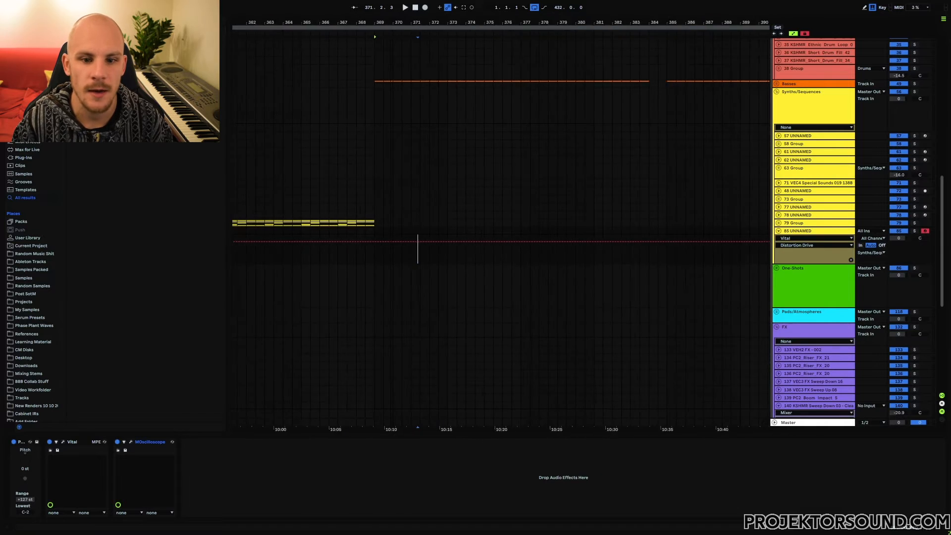
left_click_drag(361, 230, 370, 231)
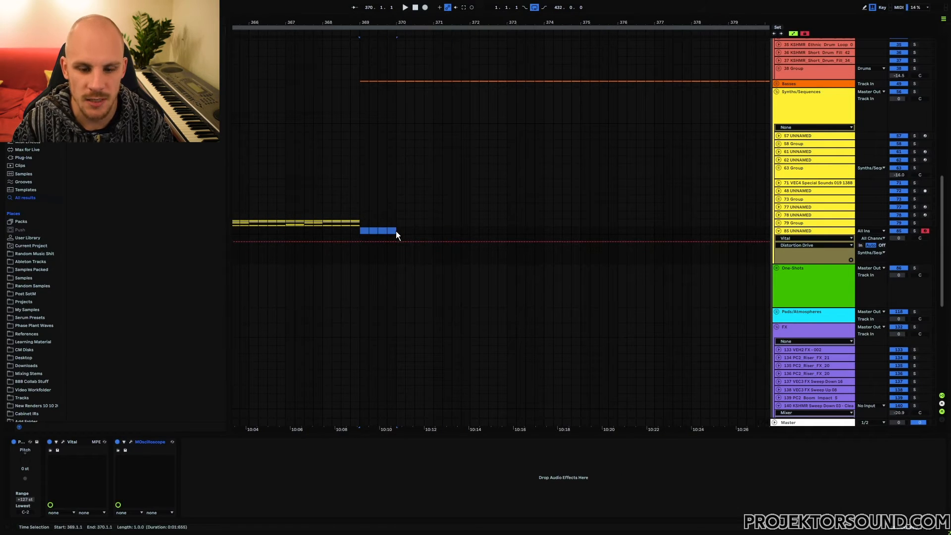
key("ctrl+shift+m")
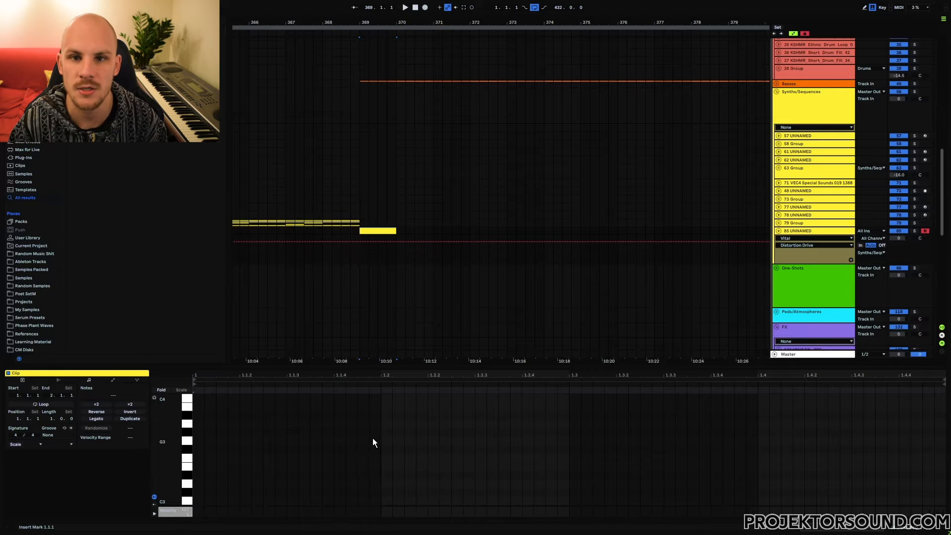
Enter three sixteenth-long G#3 notes spaced three sixteenths apart, and duplicate the pattern into the clip's second half
double_click(197, 432)
left_click_drag(204, 432, 239, 433)
left_click(334, 430, "shift")
key("ctrl+d")
key("ctrl+d")
left_click_drag(566, 417, 228, 446)
key("ctrl+d")
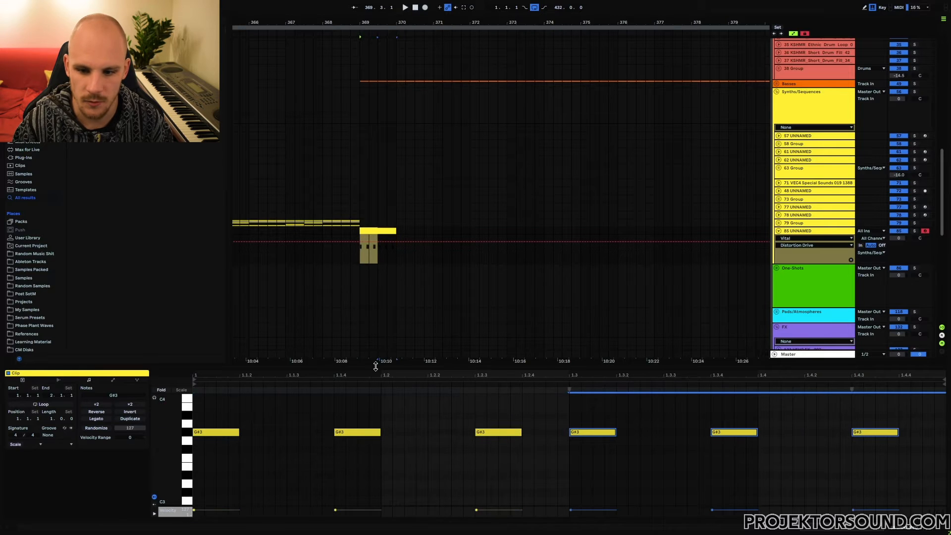
Loop the new one-bar clip at bar 369 and play it back from its start
left_click(374, 228)
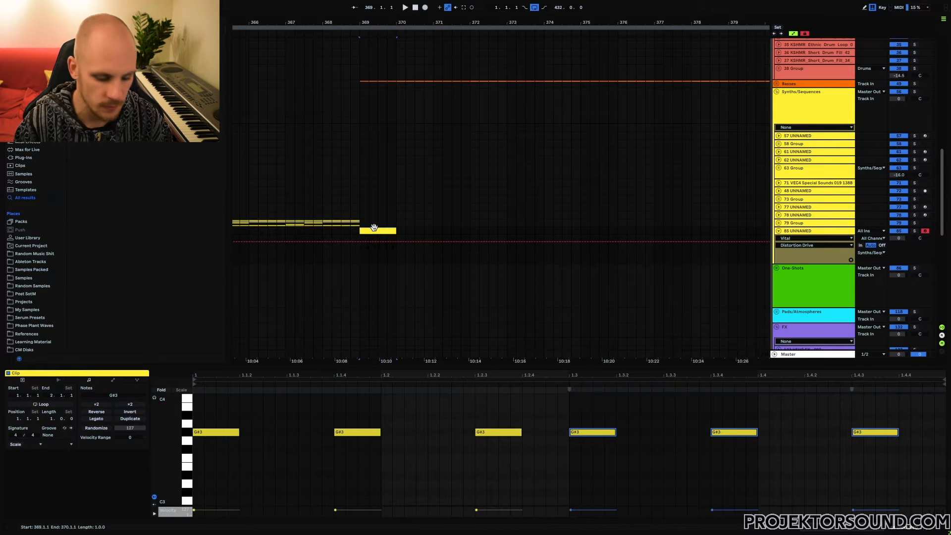
left_click(358, 253)
key("space")
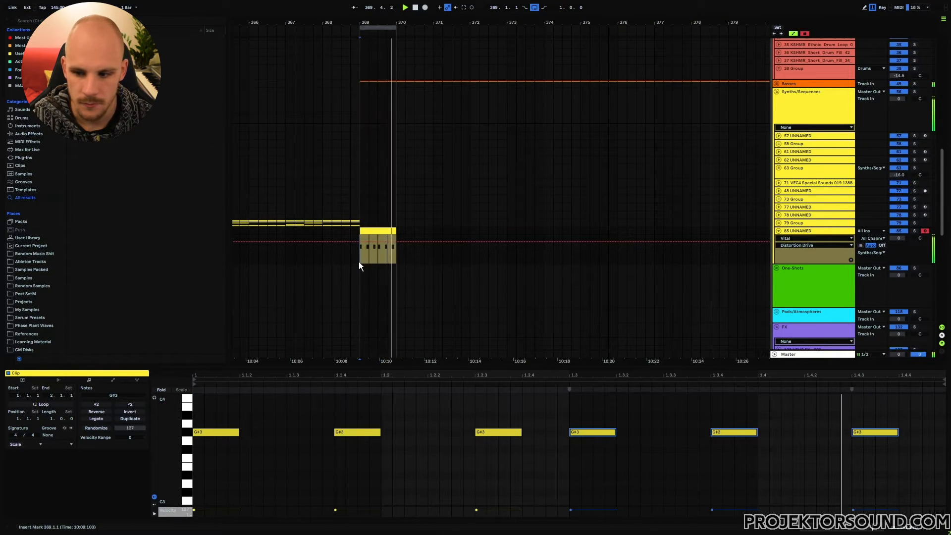
key("space")
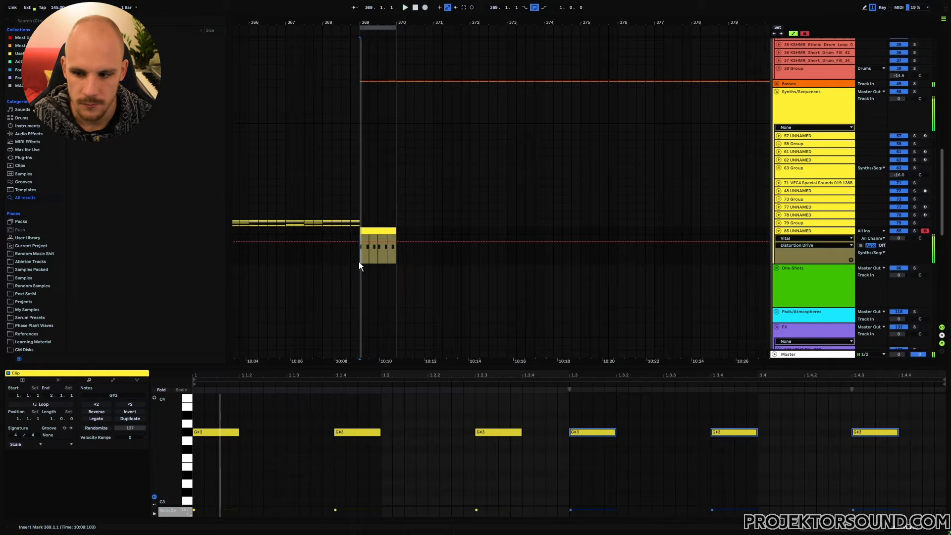
Transpose all six notes in the clip to G#2, checking the octave during playback
left_click_drag(218, 422, 884, 462)
key("shift+Down")
key("shift+Down")
key("space")
key("shift+Up")
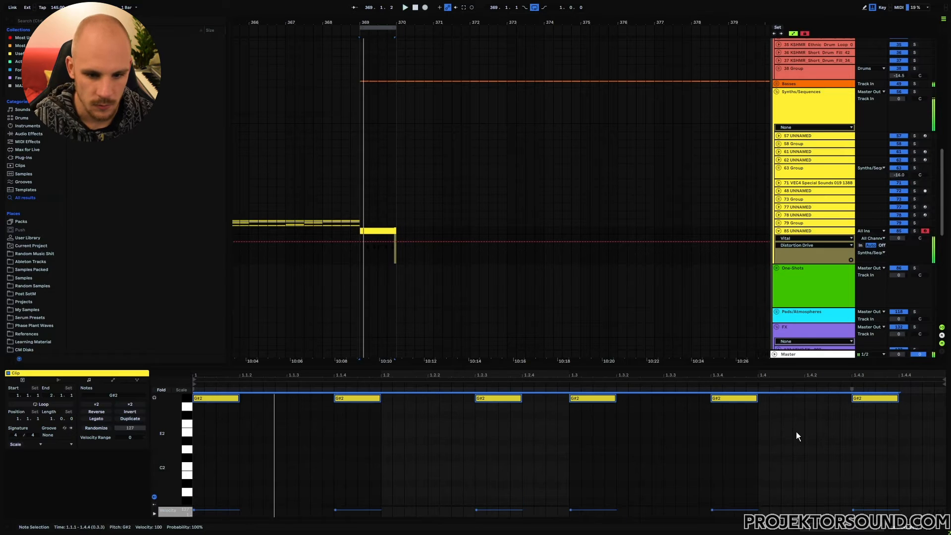
left_click(311, 419)
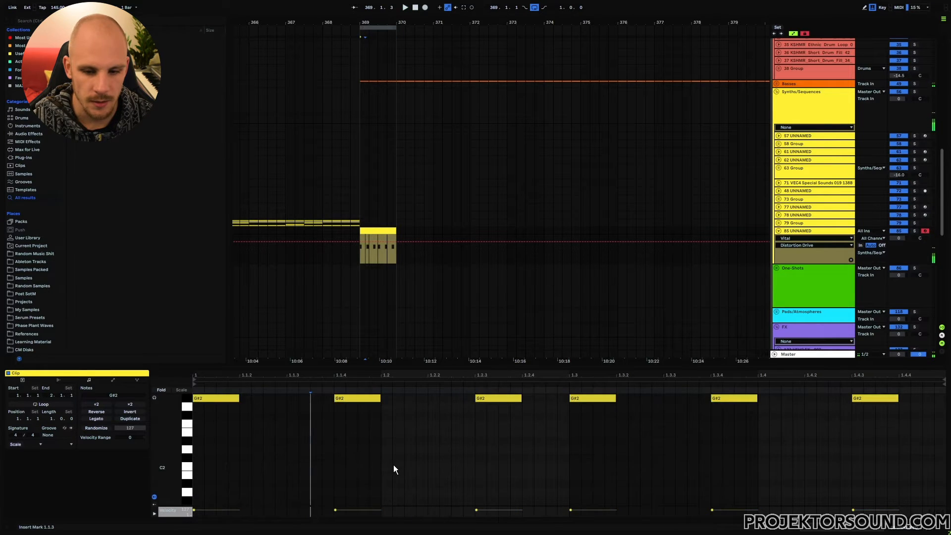
scroll(393, 464, "up", 2)
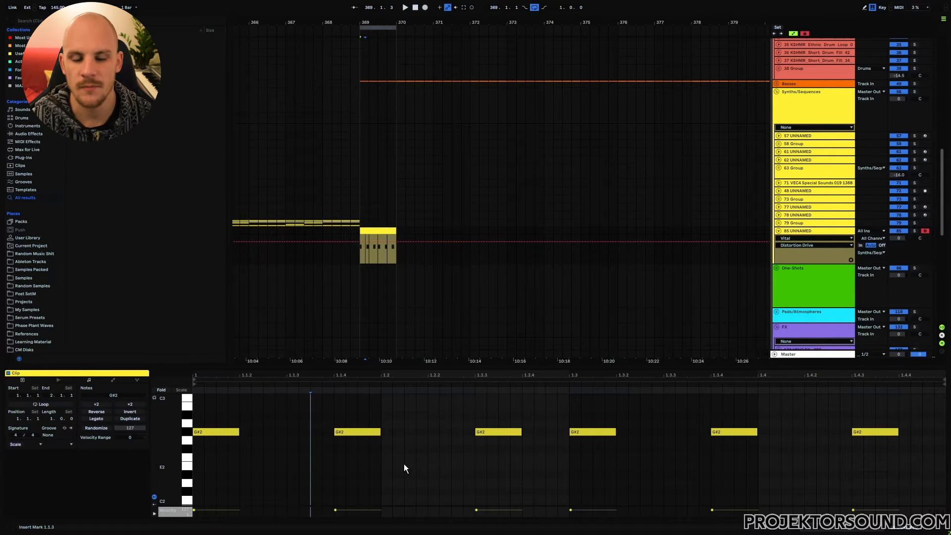
Add four short G#2 notes to the clip at 1.1.2, 1.1.3, 1.2 and 1.2.2
double_click(246, 432)
double_click(293, 432)
double_click(386, 432)
double_click(433, 432)
left_click(374, 457)
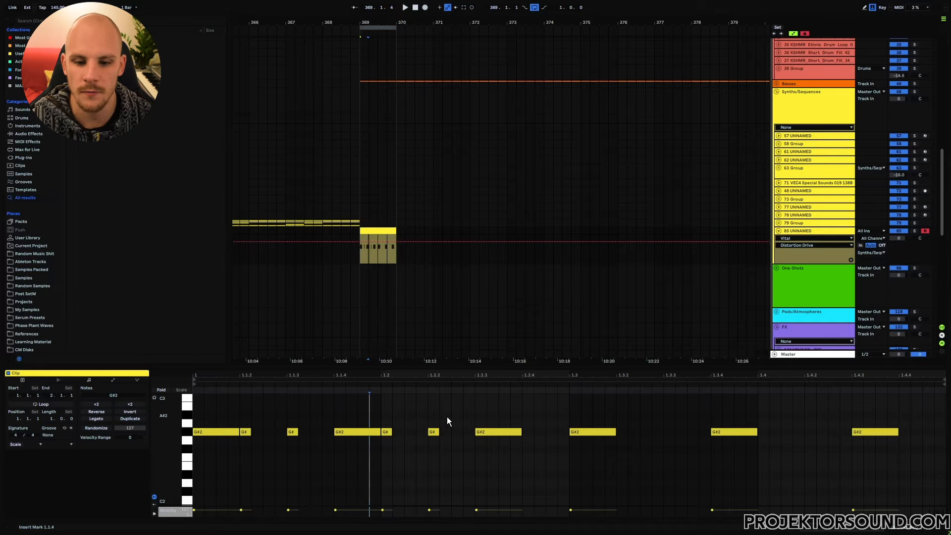
Transpose the four added notes down an octave to G#1, and give all notes an equal length of about three quarters of a sixteenth
left_click_drag(445, 416, 388, 441)
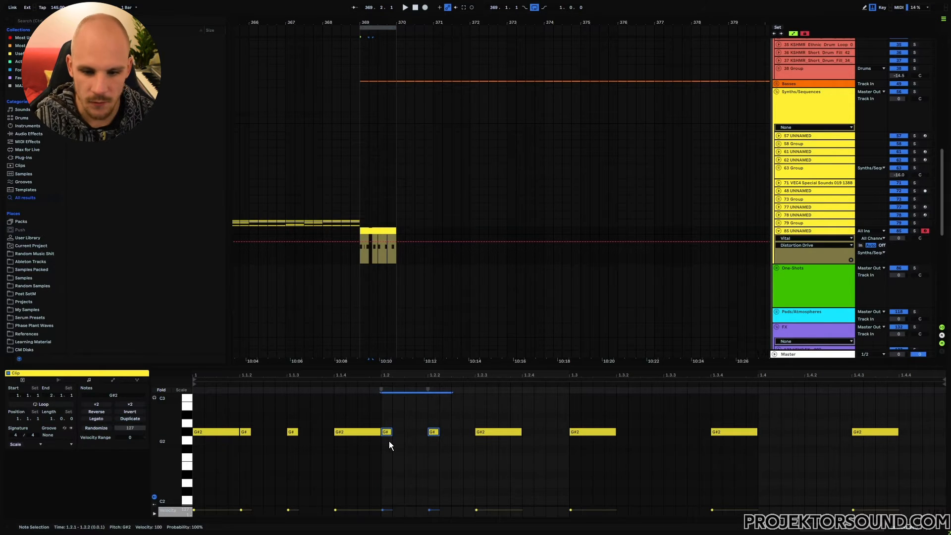
key("shift+Down")
scroll(346, 446, "up", 1)
left_click_drag(305, 412, 245, 430)
key("shift+Down")
scroll(246, 430, "down", 1)
left_click_drag(477, 481, 275, 500)
left_click_drag(208, 425, 885, 400)
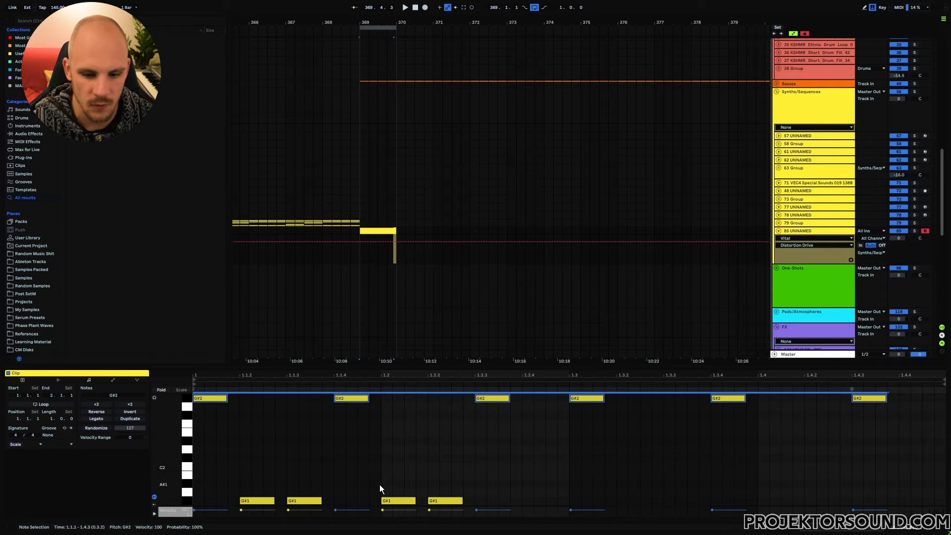
Copy a G#1 note to 1.2.4, repeat the G#1 pattern in the second half, and lower the G#1 notes' velocity to 52
left_click(445, 501)
left_click(523, 480)
key("ctrl+v")
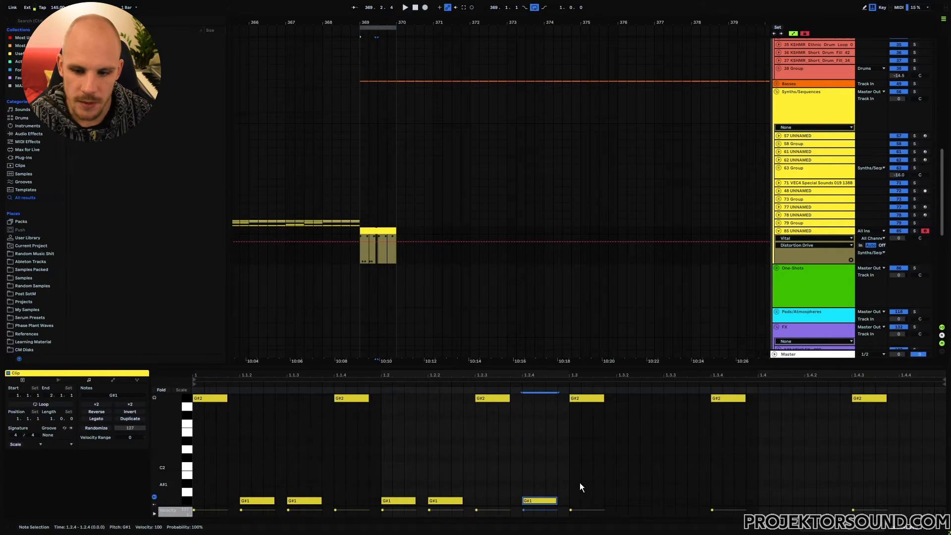
left_click_drag(569, 489, 935, 504)
key("ctrl+d")
left_click(439, 484)
left_click_drag(302, 501, 302, 525)
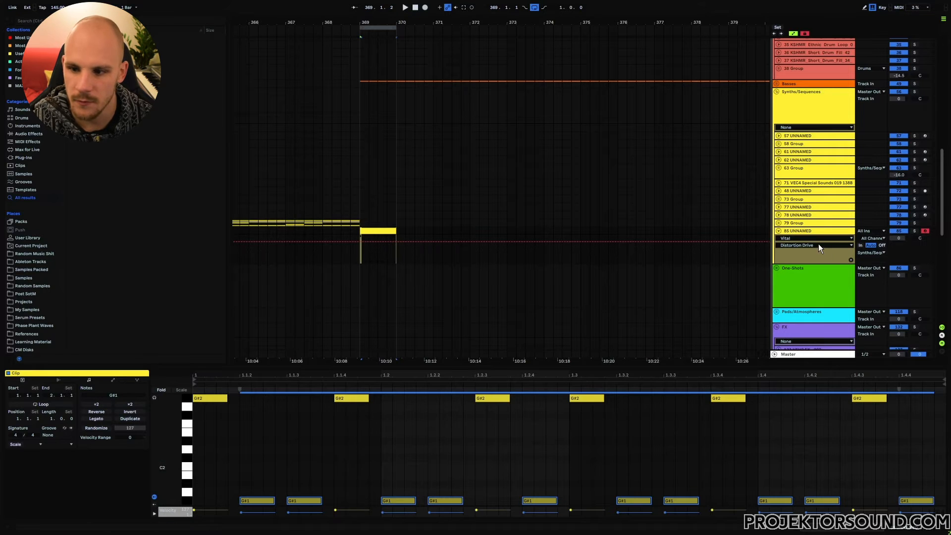
In Vital, turn down Oscillator 1's level and modulate it with note velocity, auditioning the result on the loop
double_click(801, 230)
left_click(63, 441)
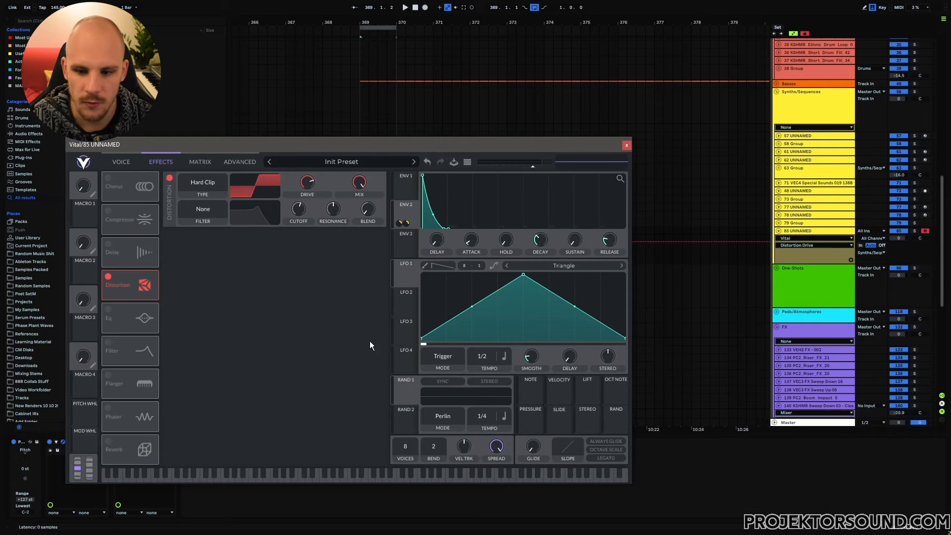
left_click(119, 163)
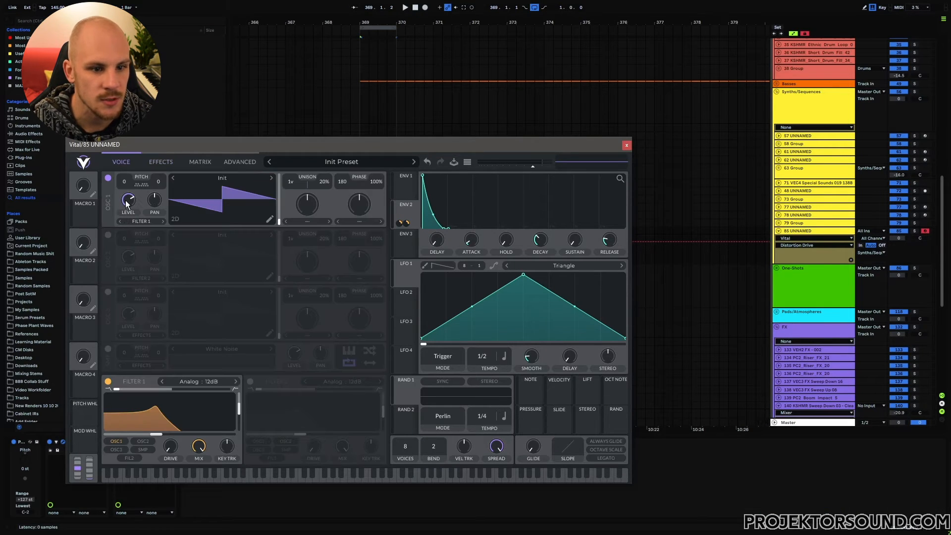
left_click_drag(127, 200, 128, 278)
left_click_drag(559, 392, 128, 200)
key("space")
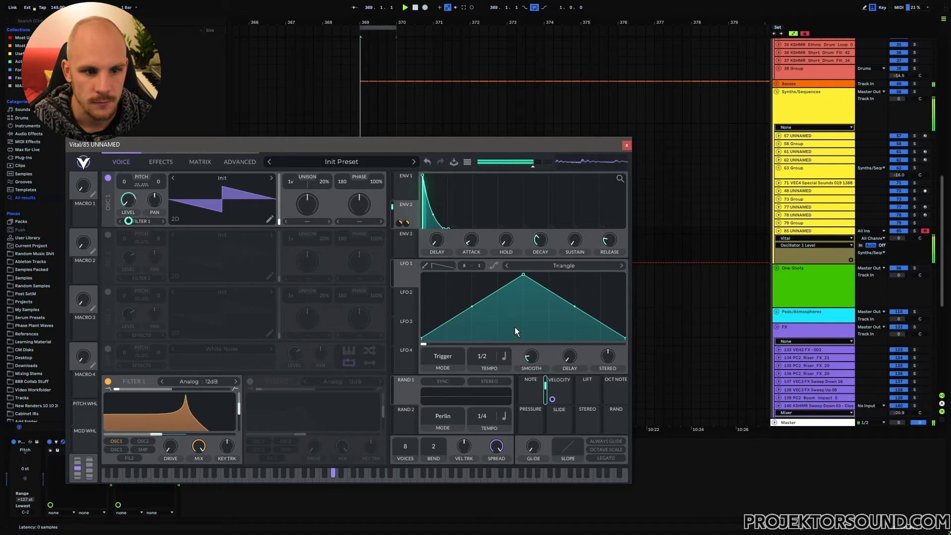
key("space")
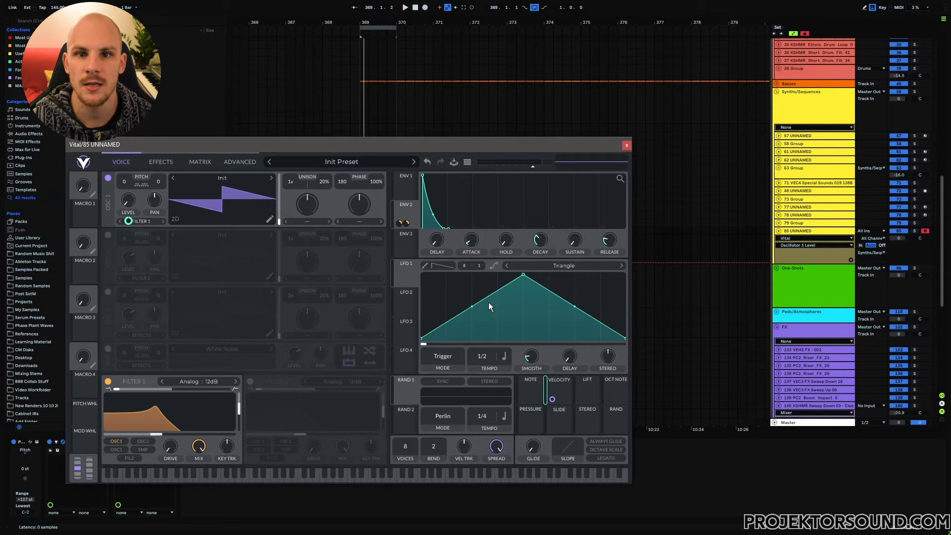
left_click(160, 162)
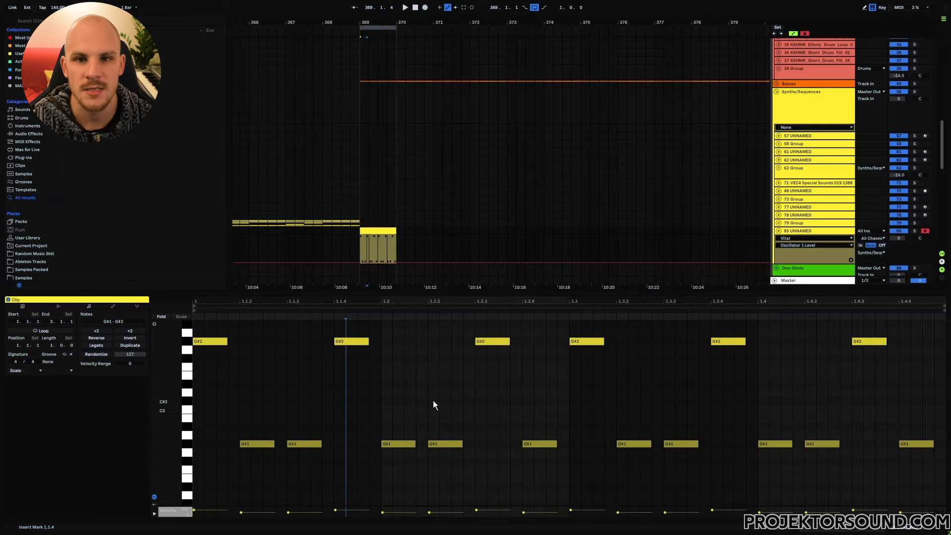
Raise the G#2 note at 1.1.4 to B2 and the one at 1.2.3 to C#3, and play the loop
left_click_drag(398, 331, 365, 364)
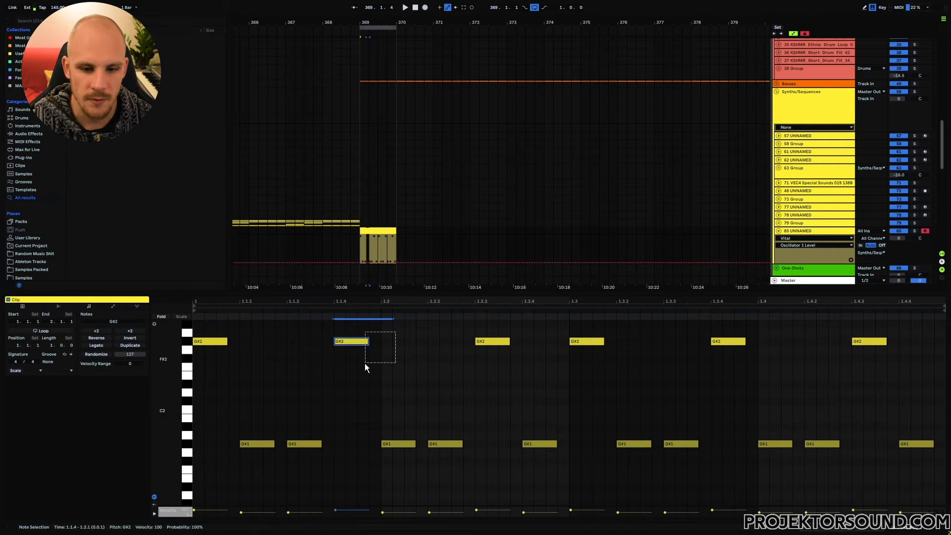
key("Up")
key("Up")
key("Up")
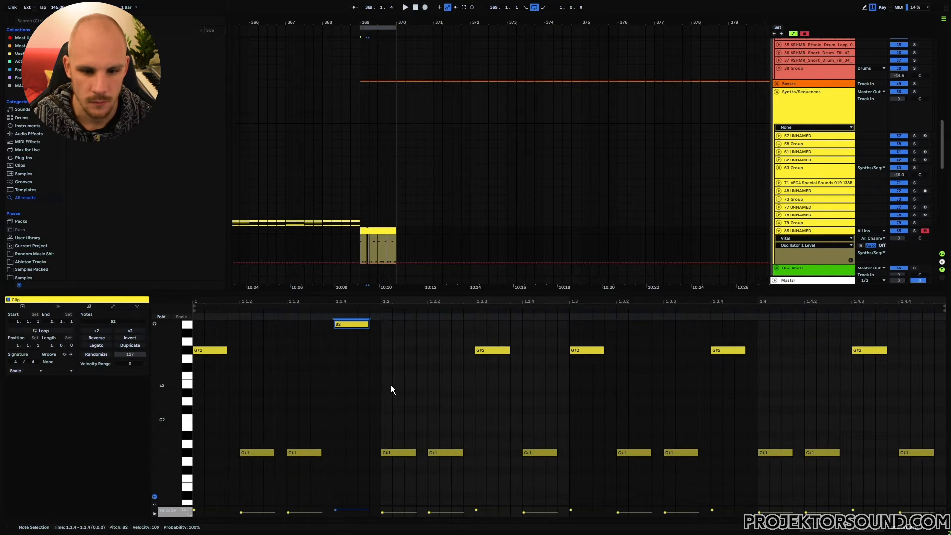
left_click(500, 349)
key("Up")
key("Up")
key("Up")
key("Up")
key("Up")
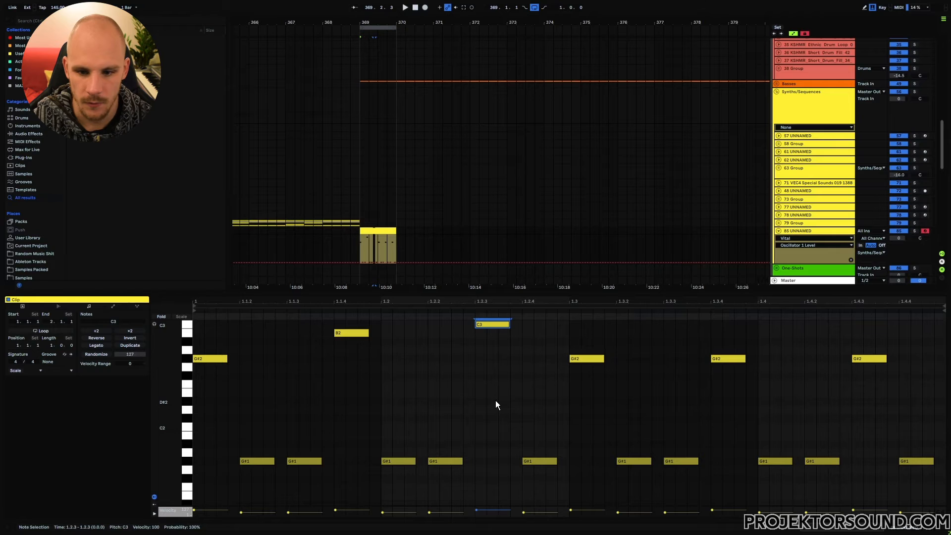
key("space")
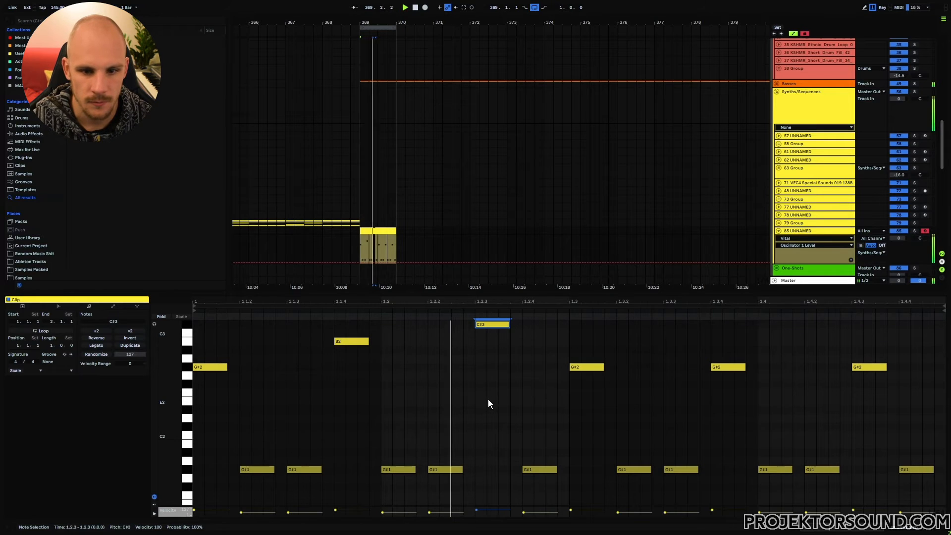
Lower the last G#2 note at 1.4.3 to F#2 and play back the melody
left_click(871, 367)
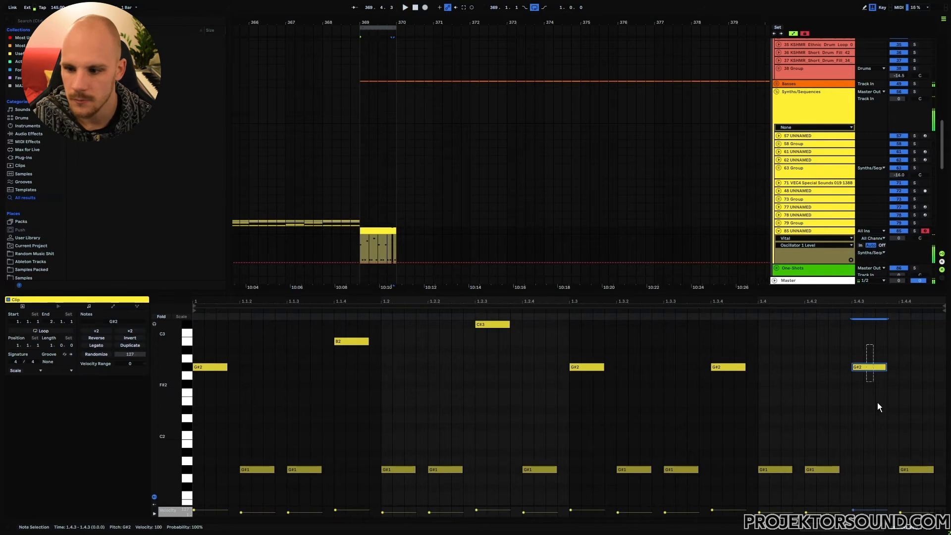
key("Down")
key("Down")
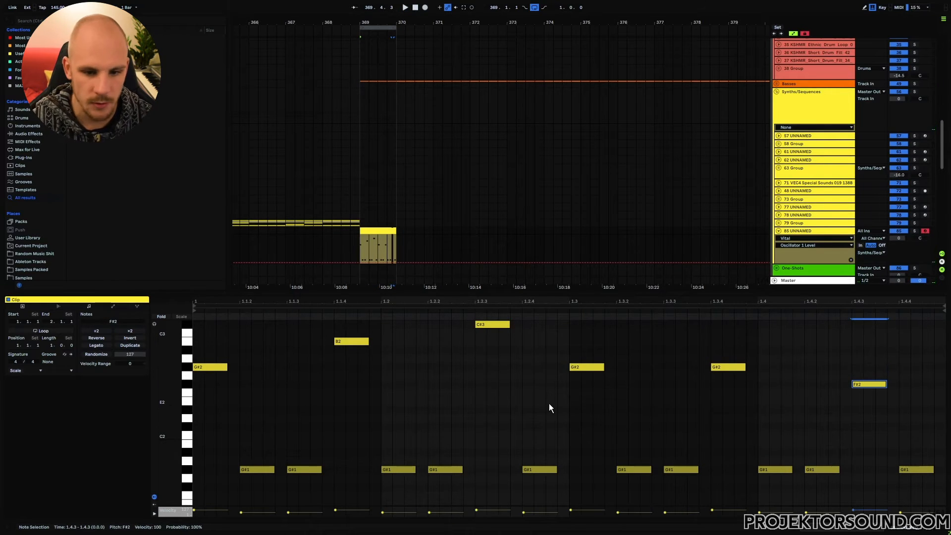
key("space")
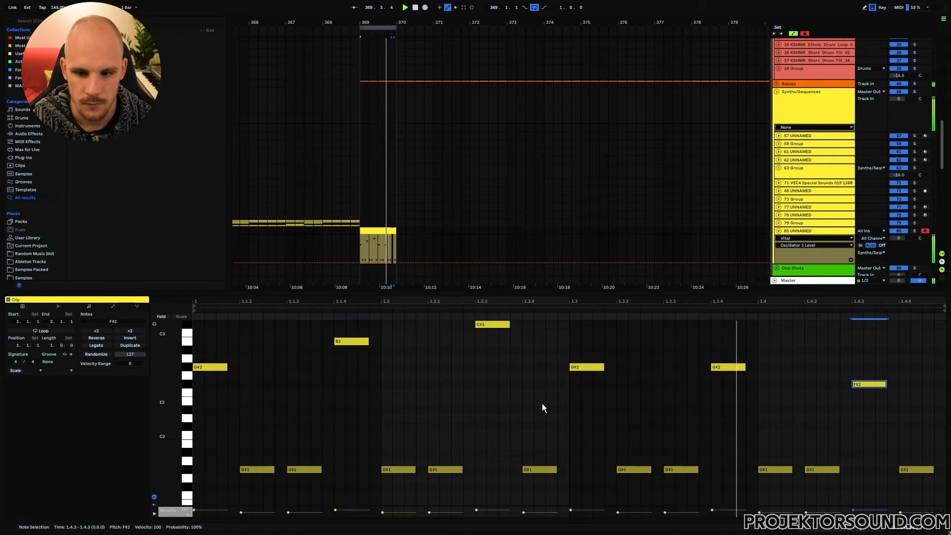
key("space")
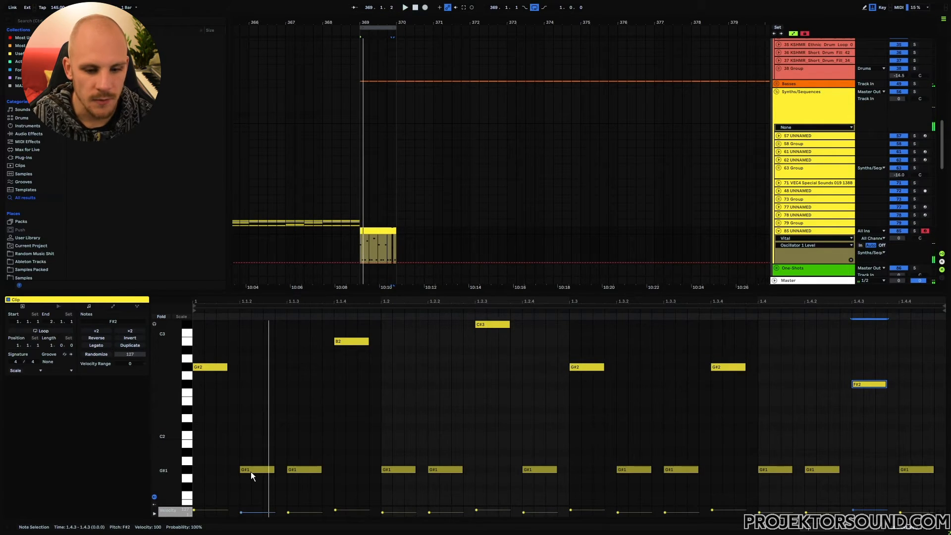
left_click_drag(231, 431, 915, 497)
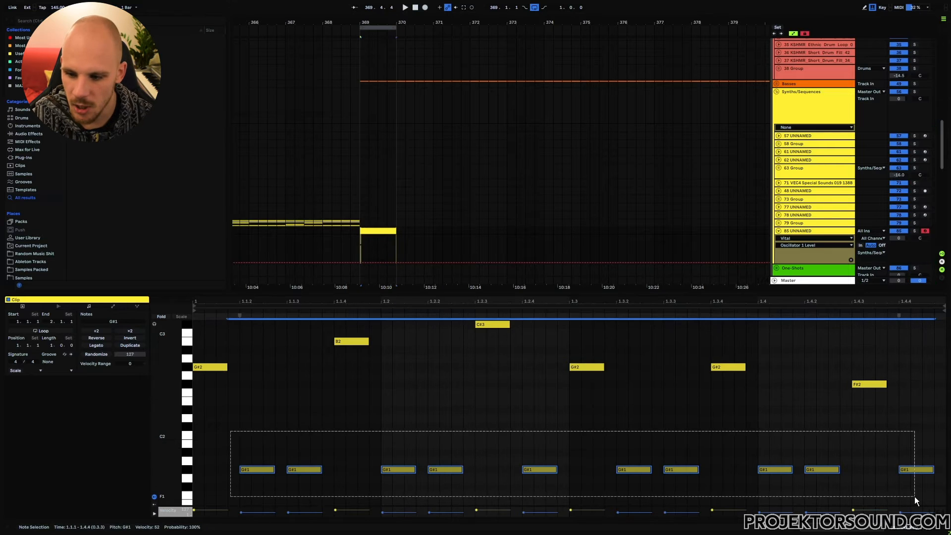
left_click(397, 452)
mouse_move(247, 452)
left_mouse_down()
mouse_move(729, 486)
mouse_move(900, 483)
left_mouse_up()
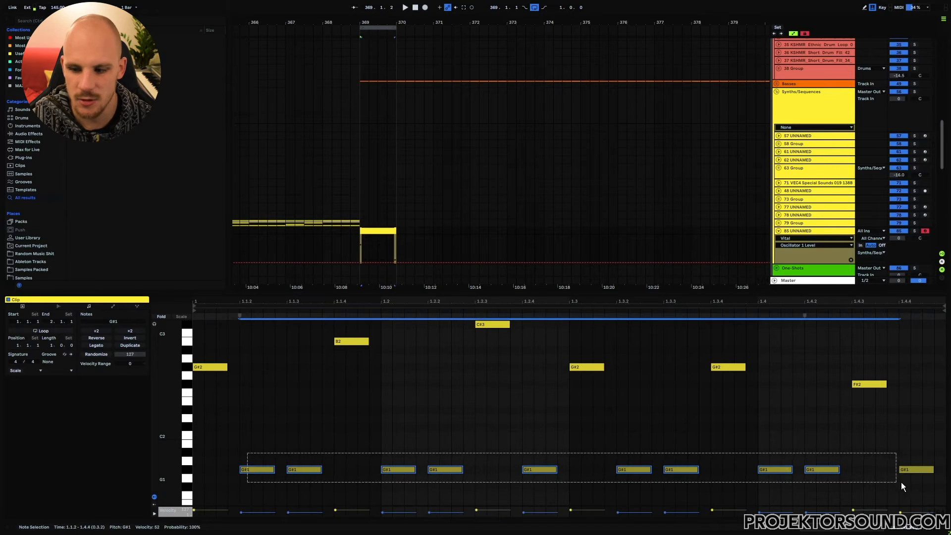
left_click(288, 438)
Transpose the G#1 notes at 1.1.2, 1.2.2, 1.3.3, 1.4 and 1.4.4 down an octave to G#0
left_click(257, 468)
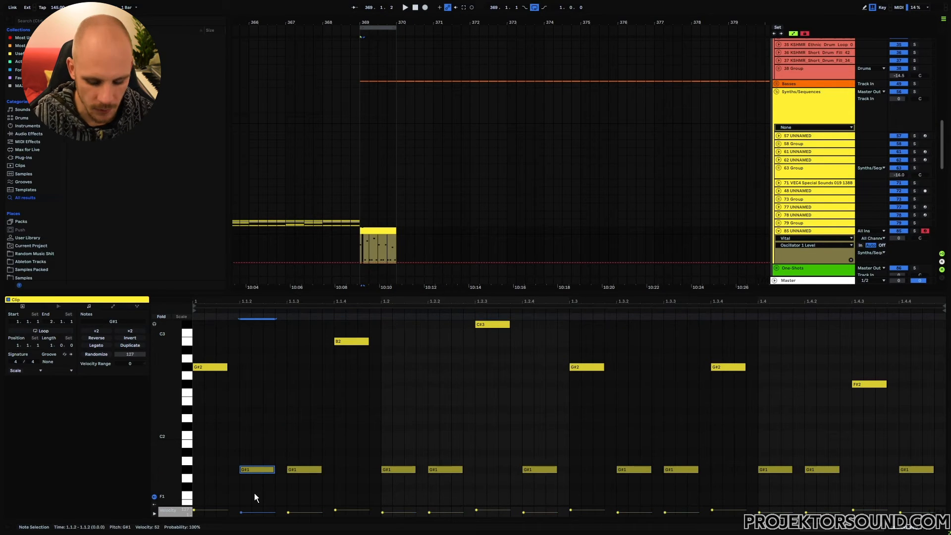
key("shift+Down")
left_click(439, 399)
key("shift+Down")
left_click(681, 399)
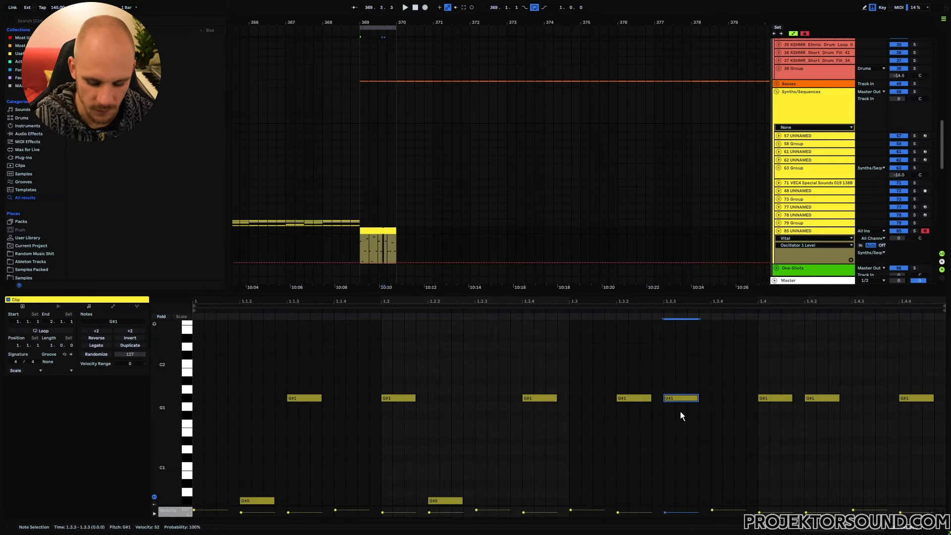
key("shift+Down")
left_click(772, 399)
key("shift+Down")
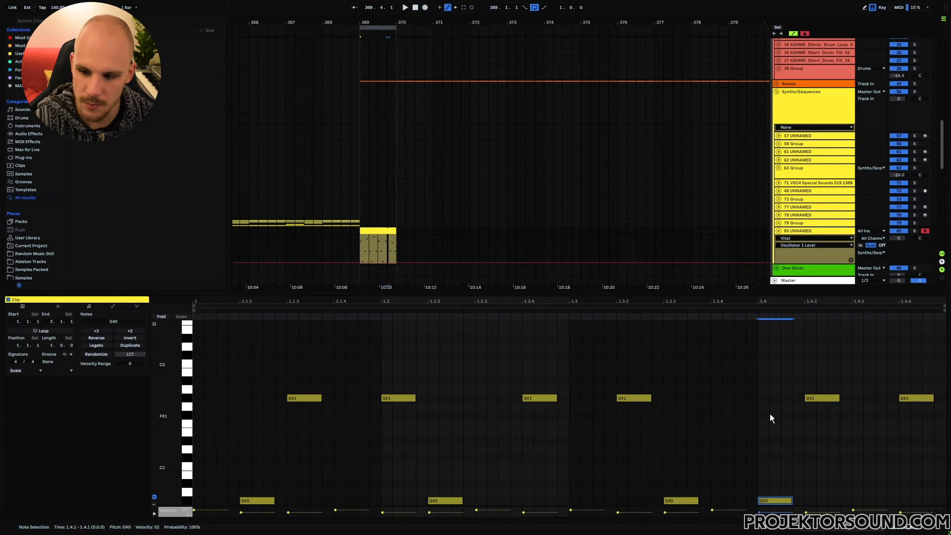
left_click(921, 399)
key("shift+Down")
Play back the looped clip to audition the new low octave notes together with the melody
key("space")
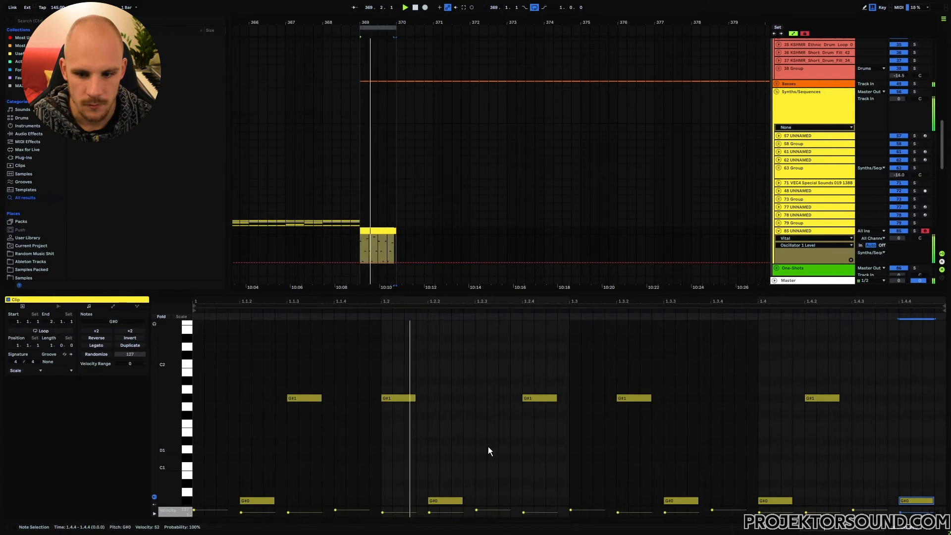
scroll(488, 448, "up", 6)
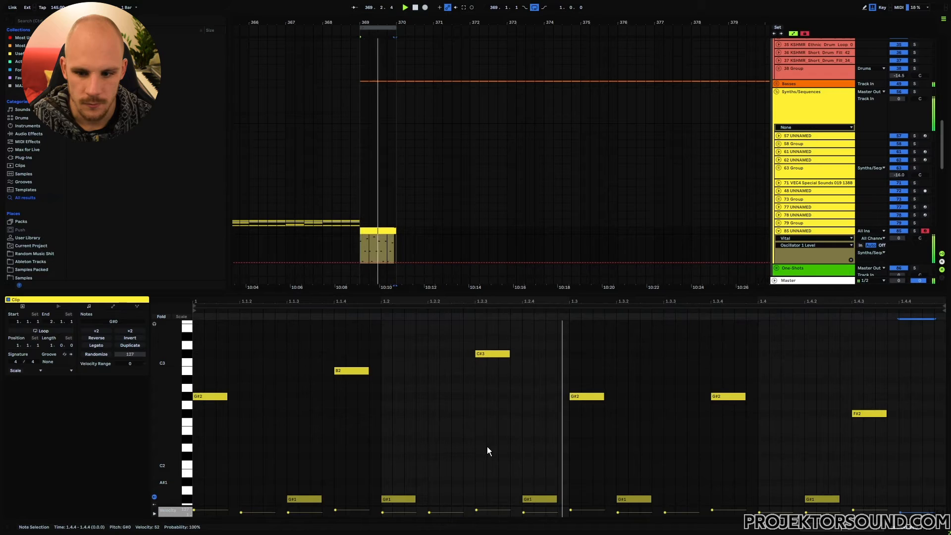
key("space")
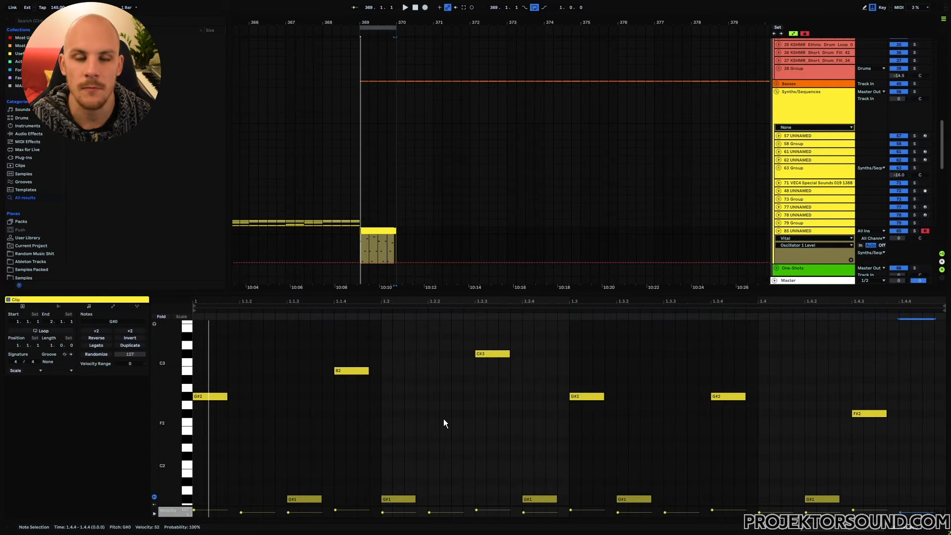
Add the MDMX Fuzz Stereo distortion at the end of the track's device chain and audition it on the loop
key("shift+Tab")
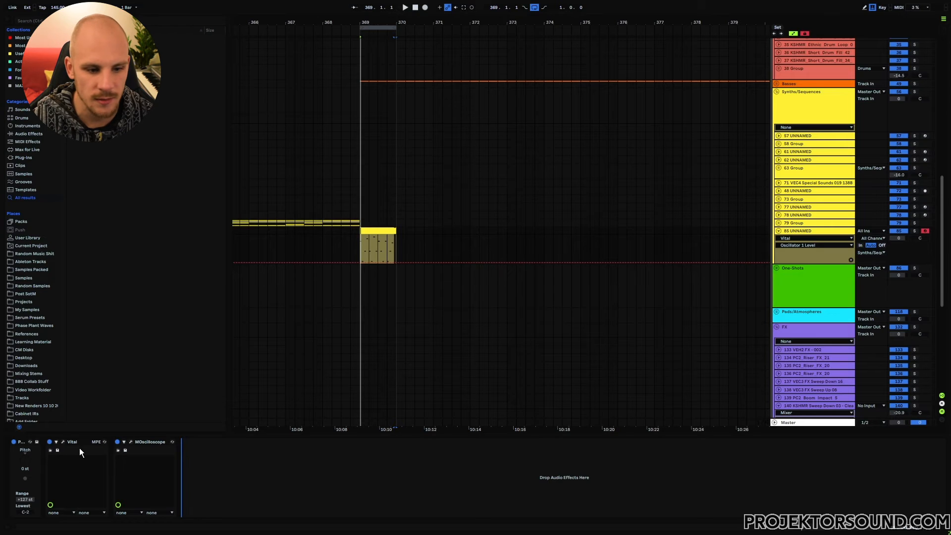
right_click(237, 473)
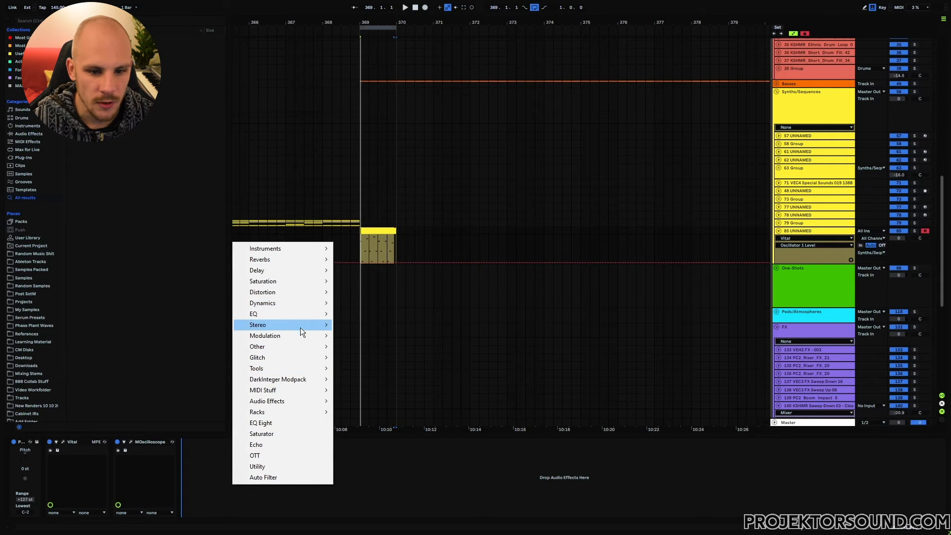
mouse_move(317, 289)
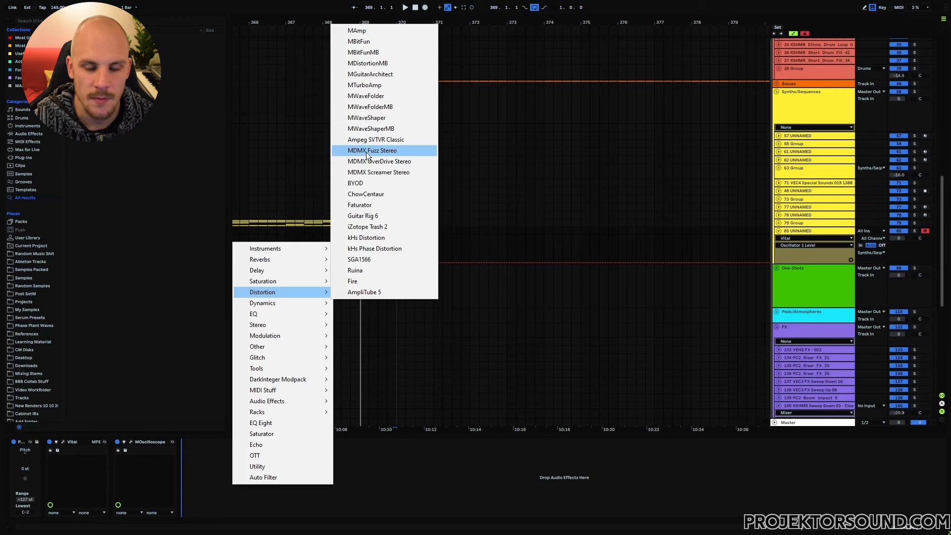
left_click(387, 153)
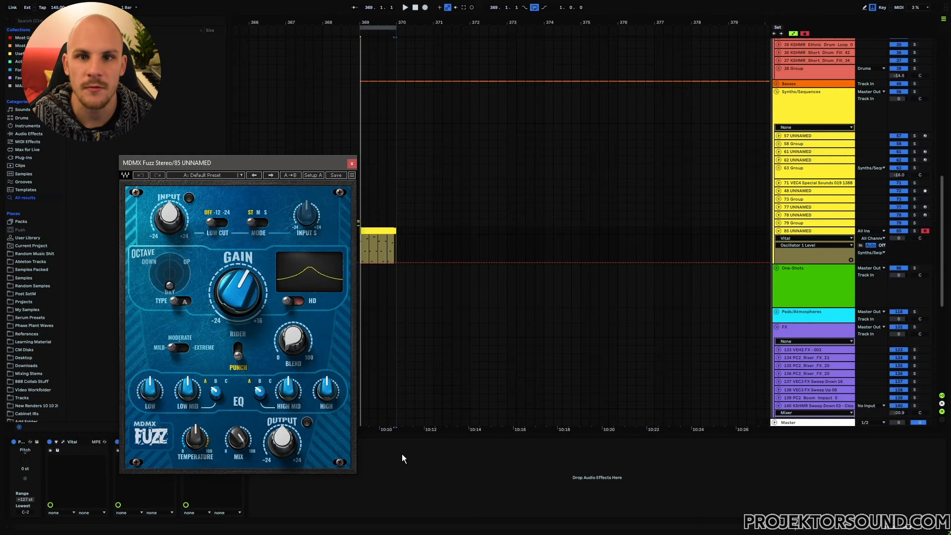
key("space")
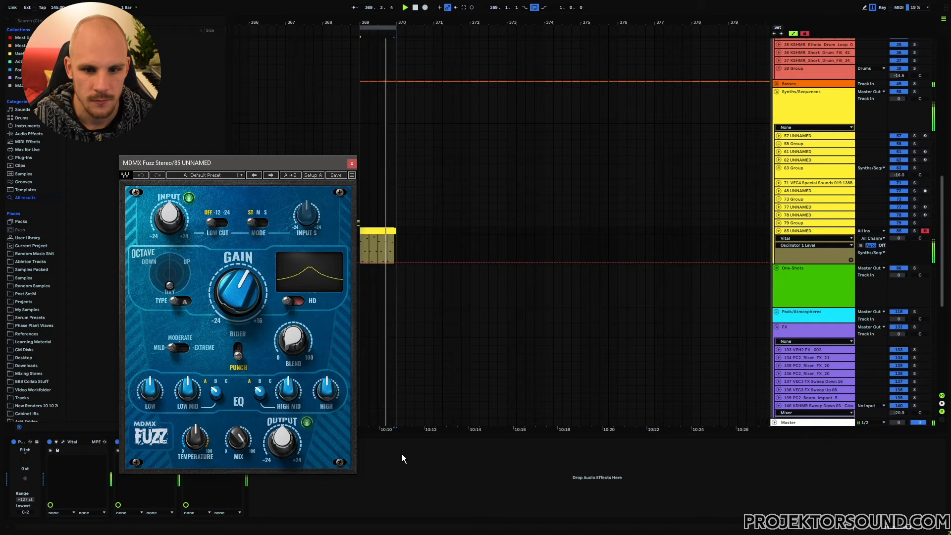
key("space")
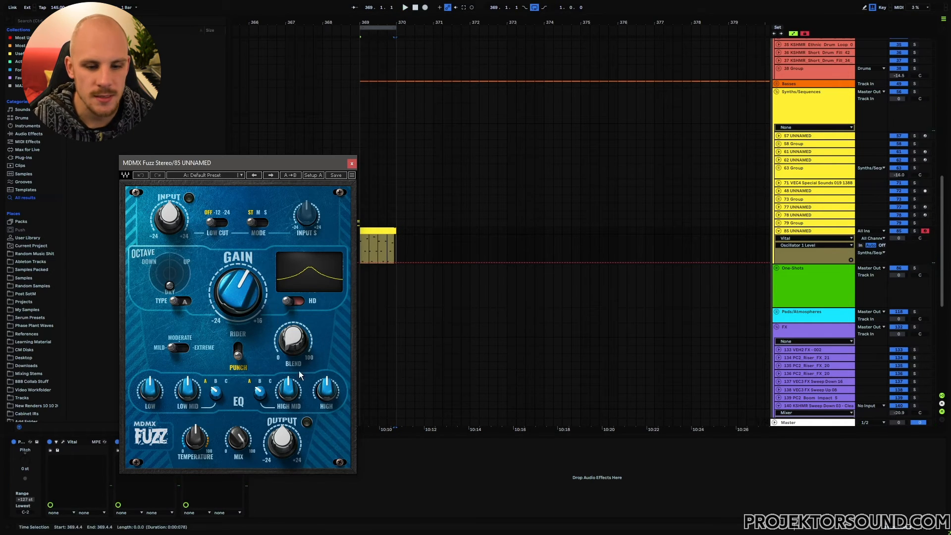
Set the fuzz's octave type to B and its gain to 1.7
left_click_drag(244, 290, 243, 291)
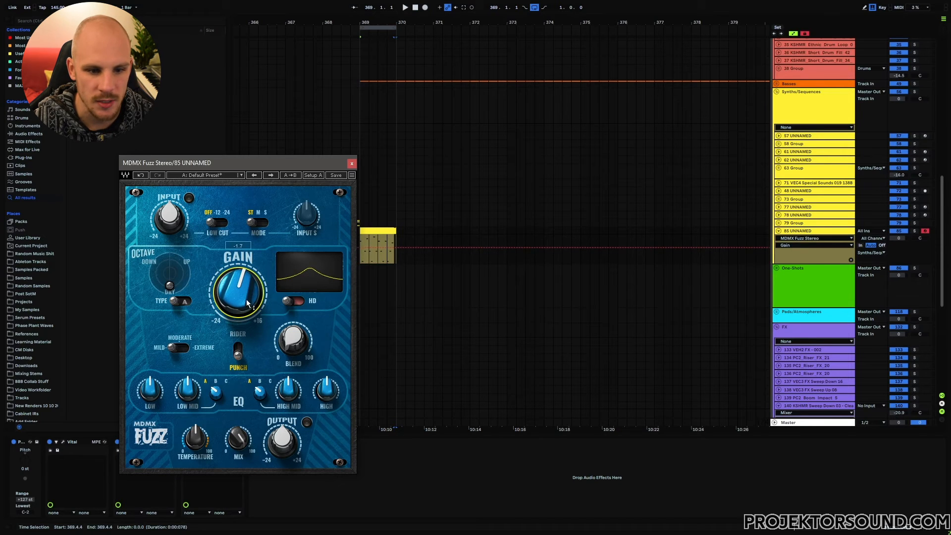
left_click(184, 301)
mouse_move(237, 290)
left_mouse_down()
mouse_move(238, 298)
mouse_move(238, 283)
left_mouse_up()
With the clip looping, raise the fuzz's high EQ and set mix to about 72, temperature to about 69 and output to about 3.6
key("space")
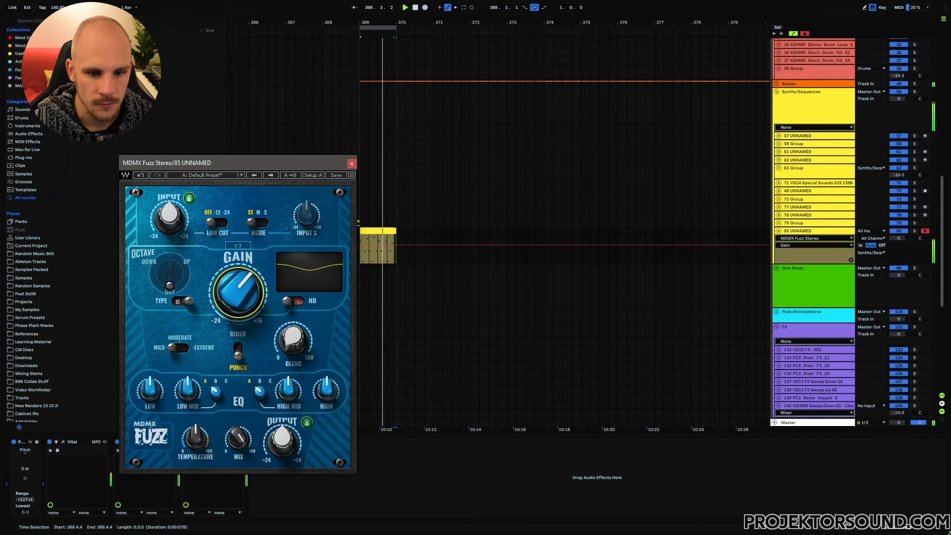
left_click(326, 390)
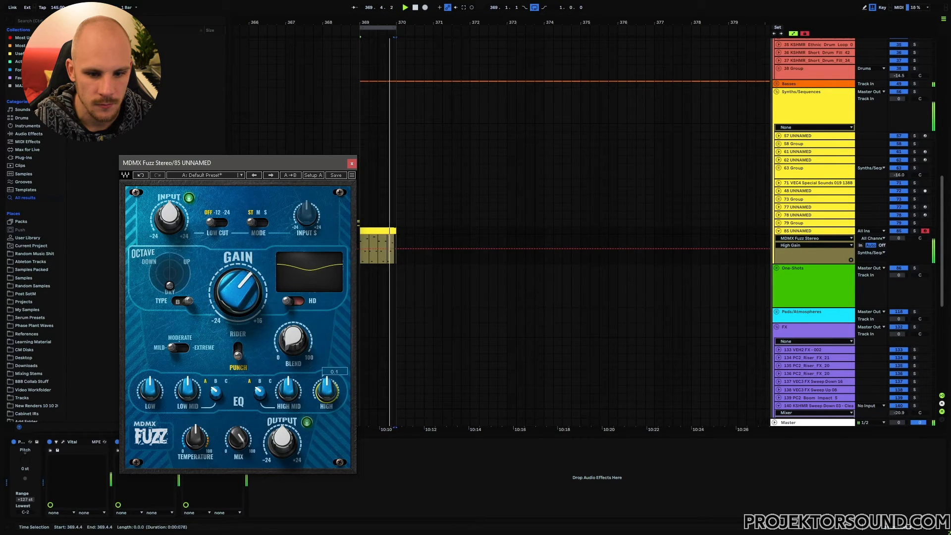
left_click(238, 437)
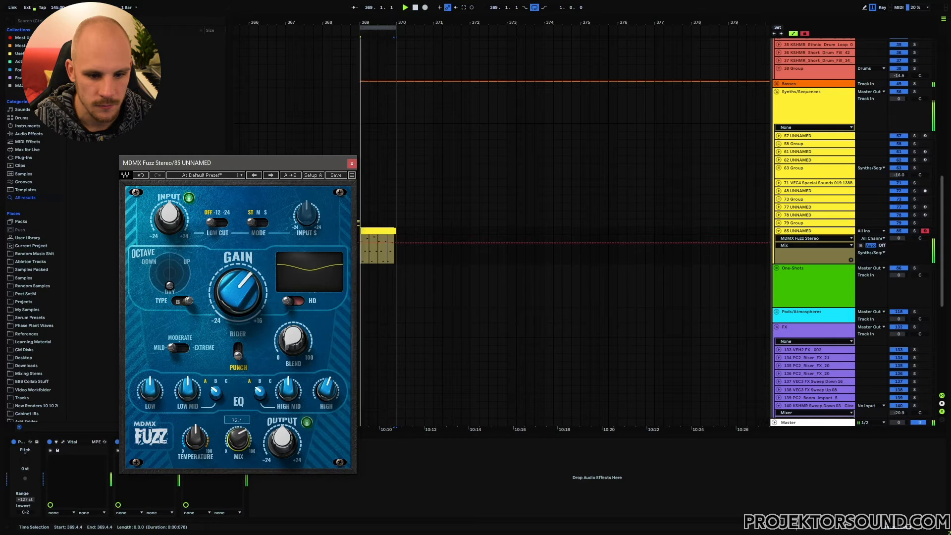
left_click_drag(238, 438, 195, 429)
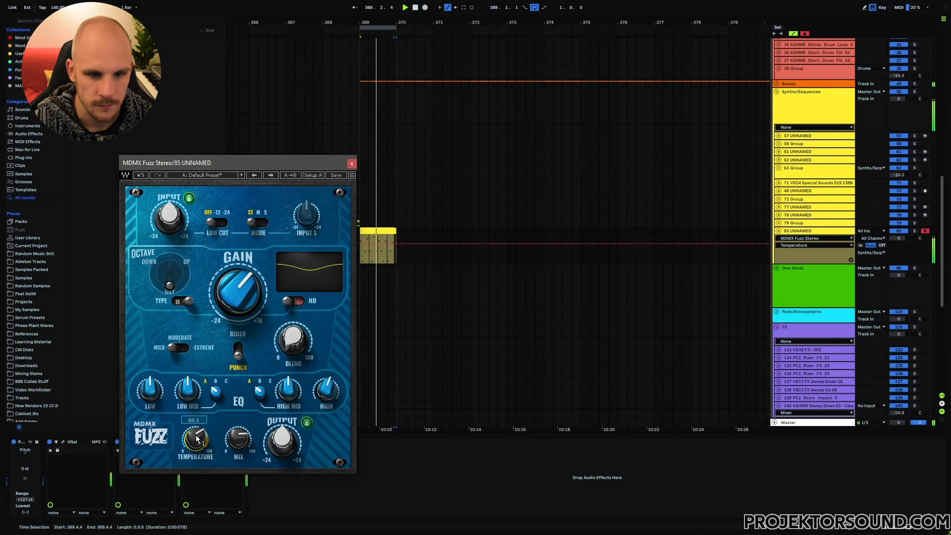
left_click_drag(282, 441, 283, 436)
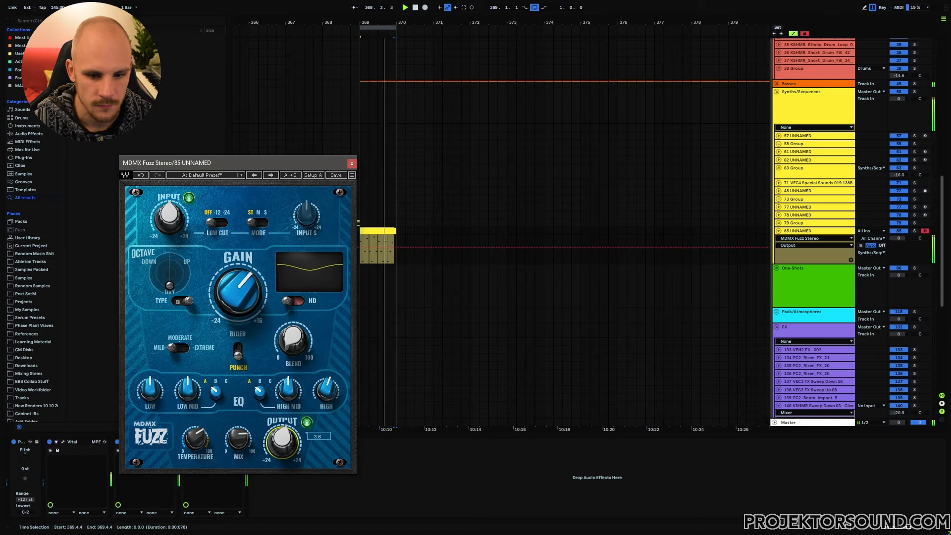
key("space")
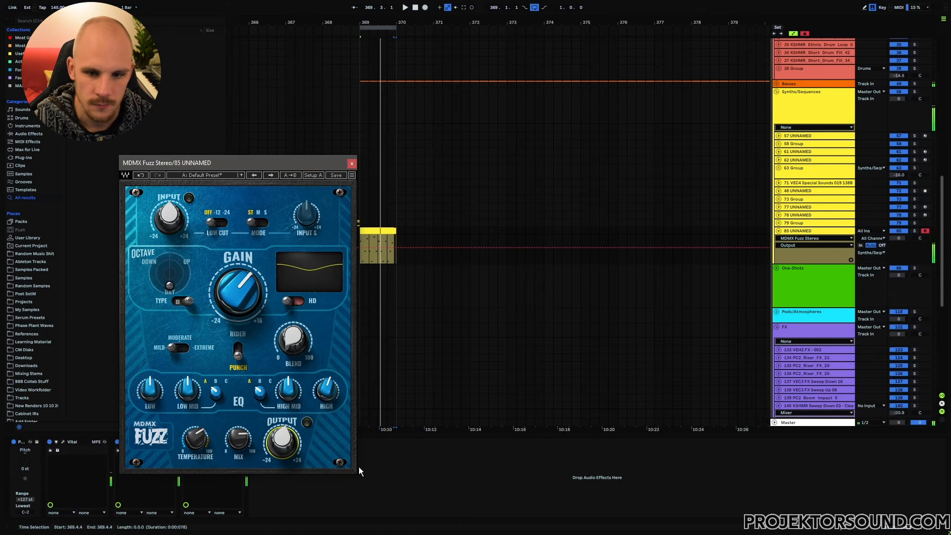
Add an EQ Eight after the fuzz in the track's device chain and close the fuzz's window
left_click(390, 483)
right_click(402, 479)
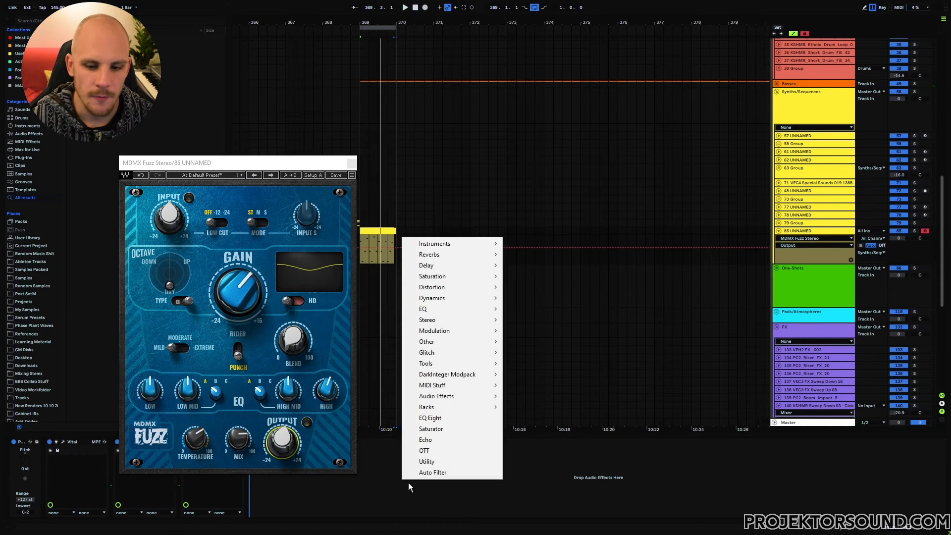
left_click(447, 418)
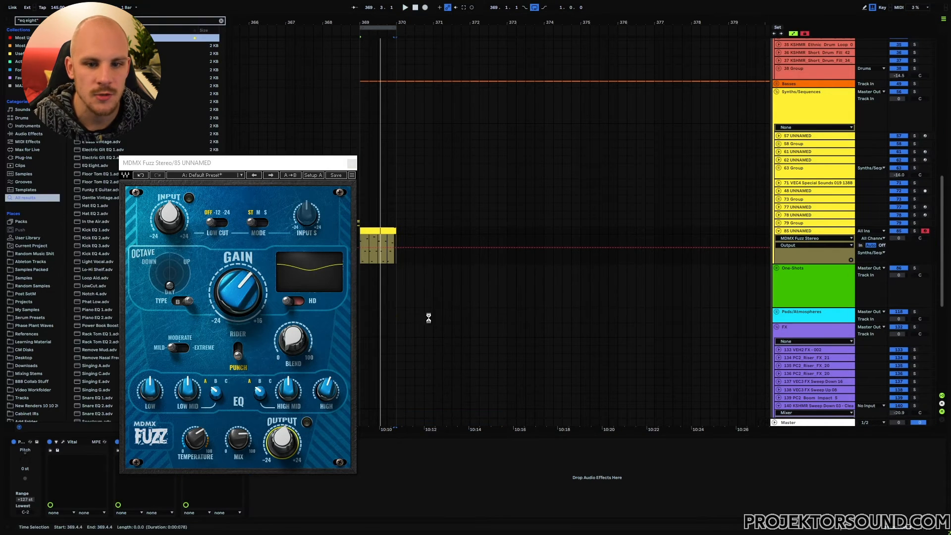
left_click(352, 163)
Inspect the low G#0 notes in the MIDI clip, then return to the track's device chain
double_click(377, 230)
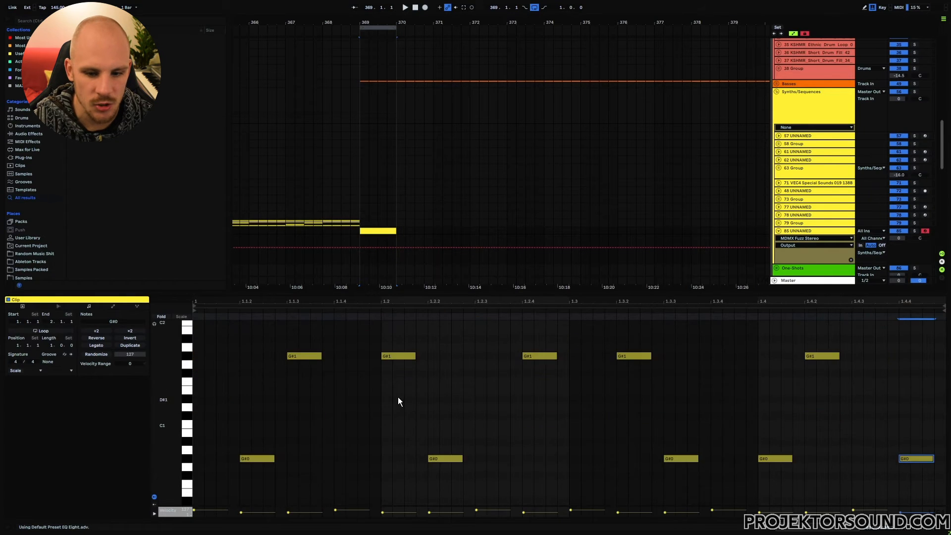
left_click(268, 388)
left_click_drag(340, 397, 914, 426)
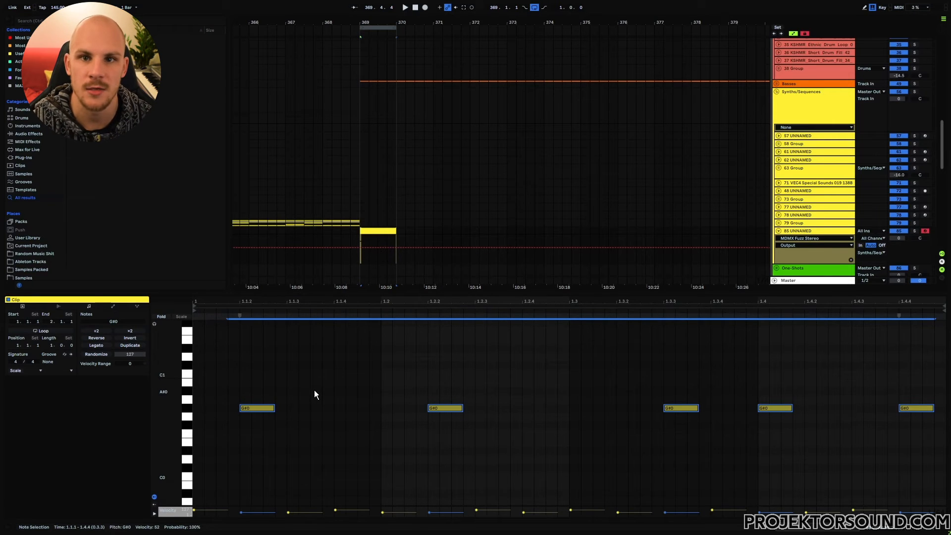
key("shift+Tab")
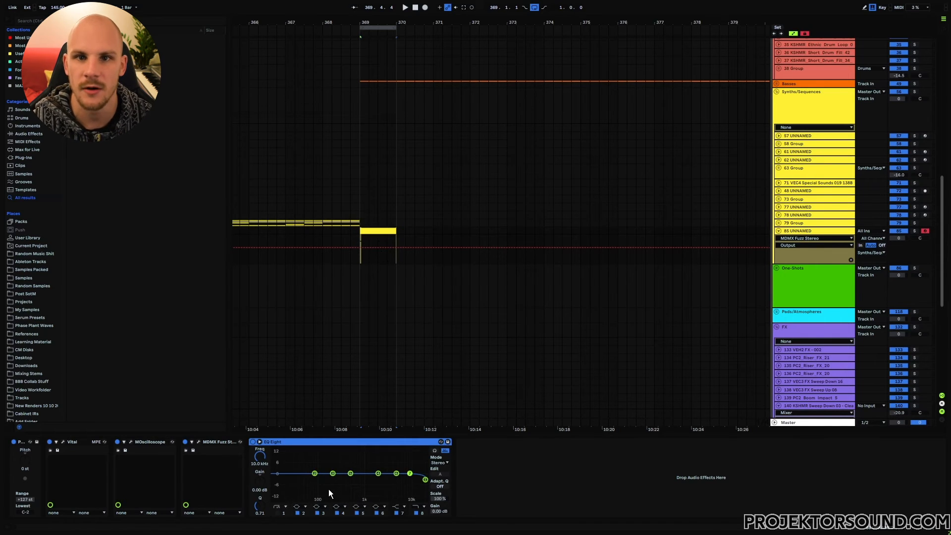
Enable EQ Eight's first band to cut the lows, boost about 4.59 dB around 7.42 kHz, and audition the result on the loop
left_click(277, 513)
left_click_drag(312, 490, 404, 465)
key("space")
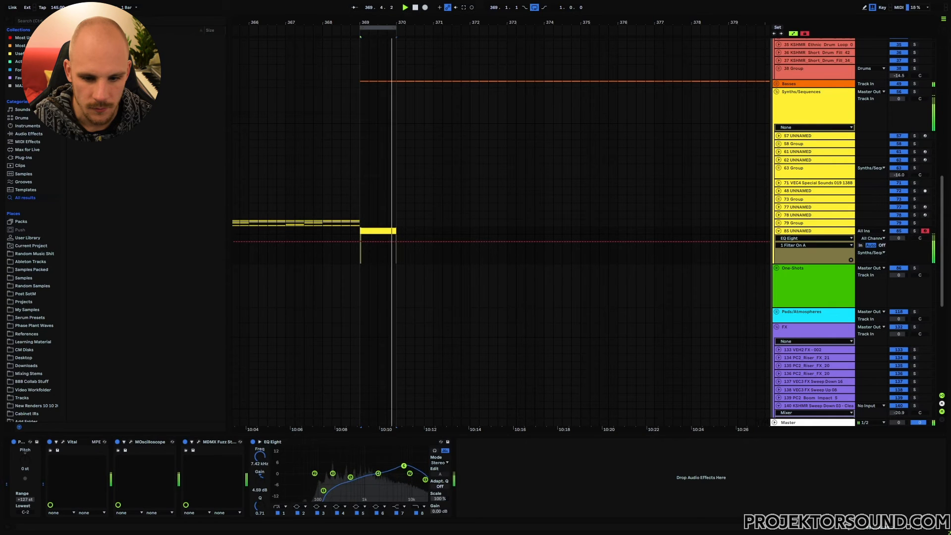
key("space")
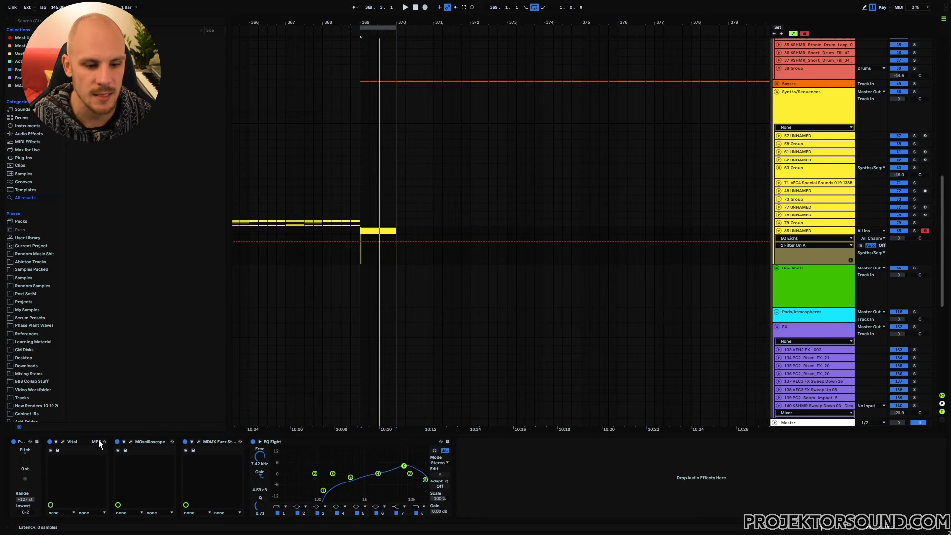
Examine the cutoff of Filter 1 in the Vital synth, then close its window
left_click(63, 441)
left_click(171, 164)
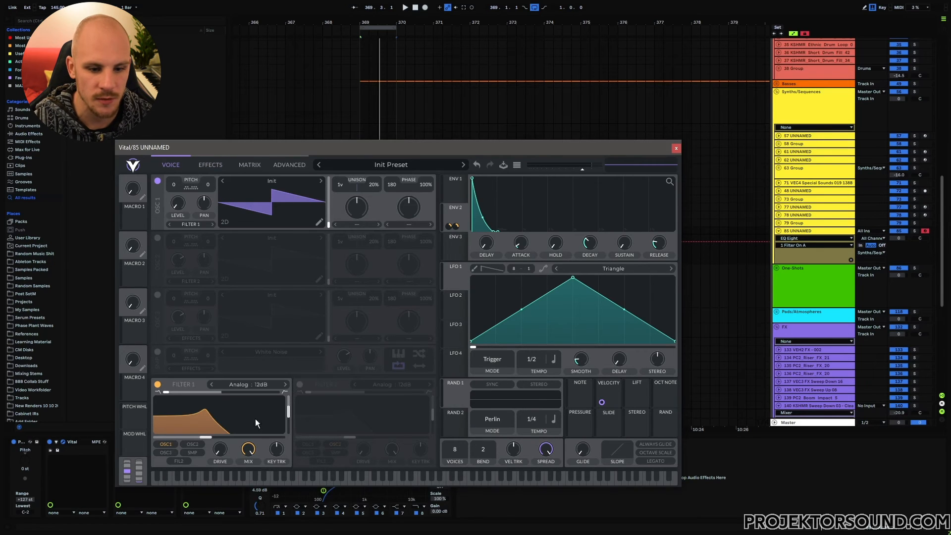
mouse_move(221, 430)
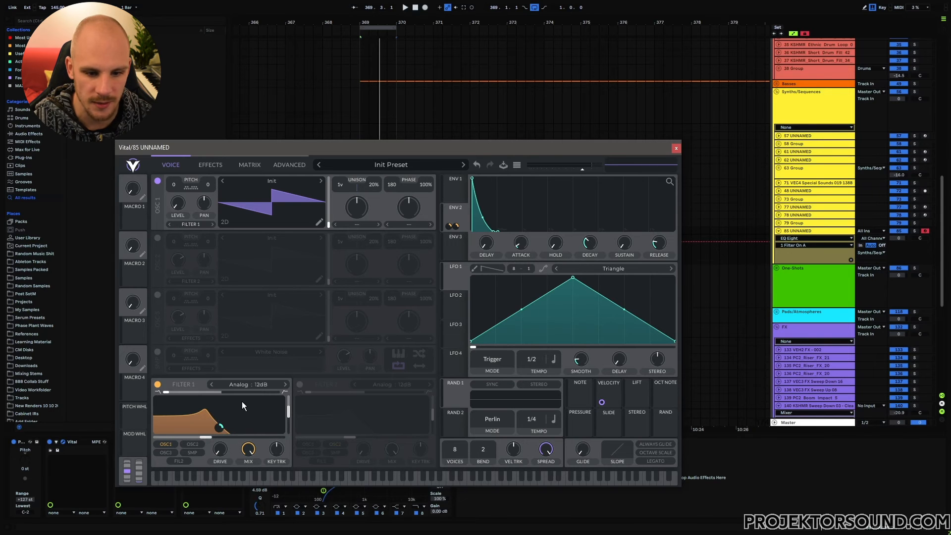
left_click(676, 148)
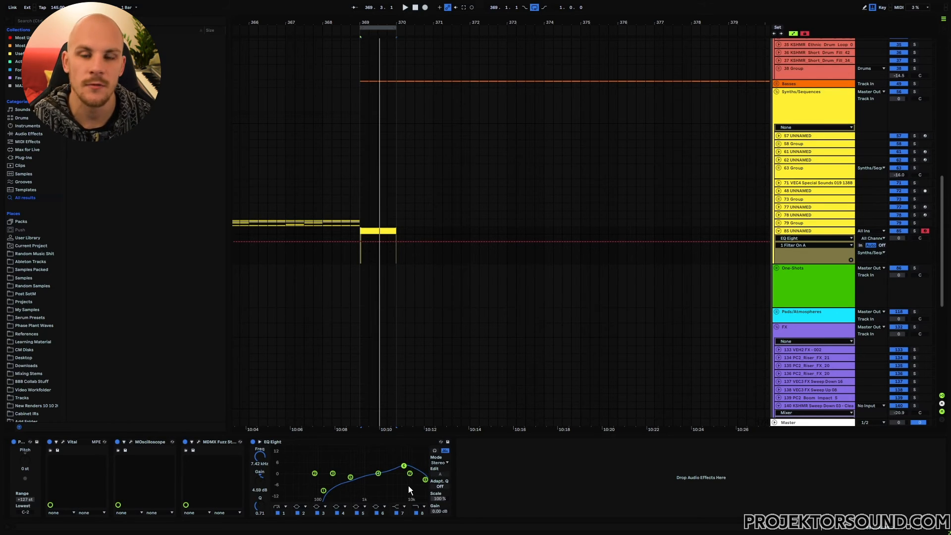
Add the Echo effect after EQ Eight at the end of the track's device chain
left_click(498, 480)
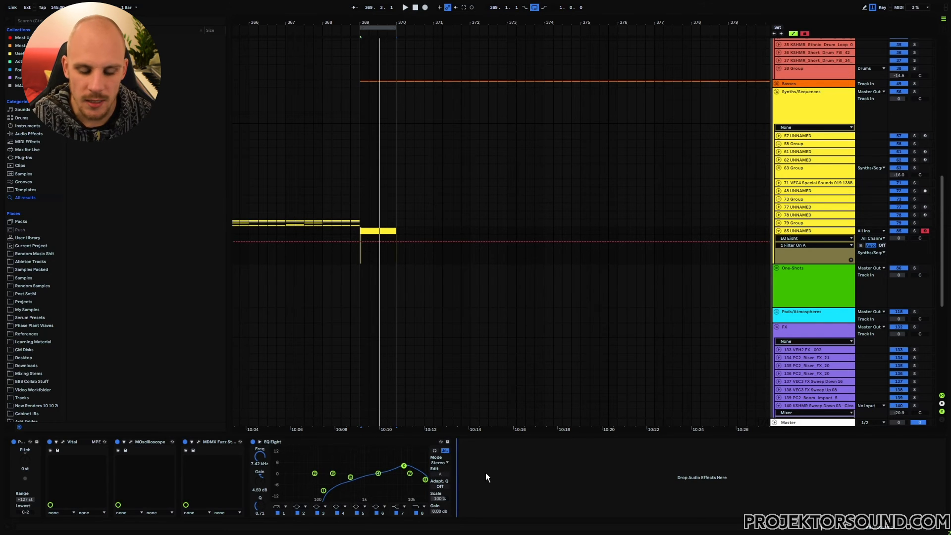
right_click(486, 472)
left_click(510, 431)
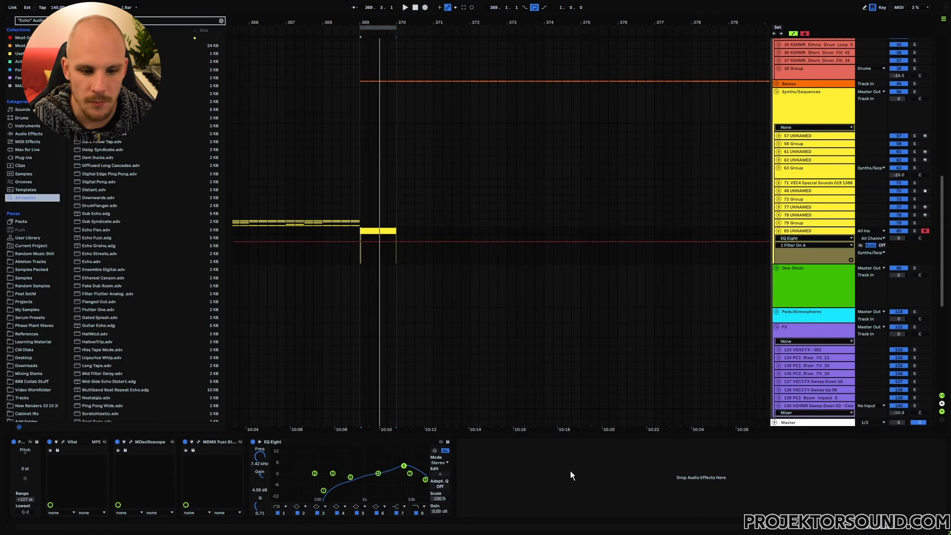
key("Down")
key("Return")
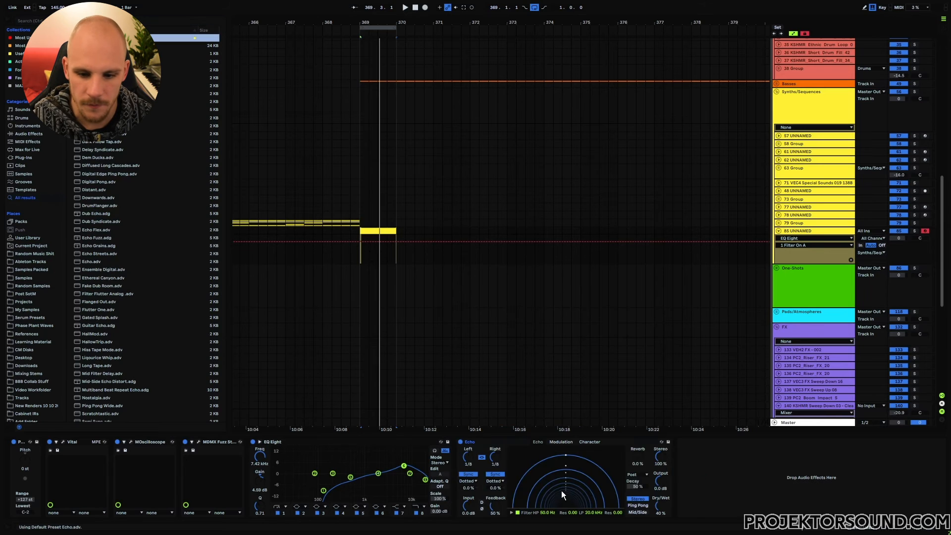
Set Echo to Ping Pong mode with 79% feedback and its low-pass filter at 7.57 kHz
left_click(638, 505)
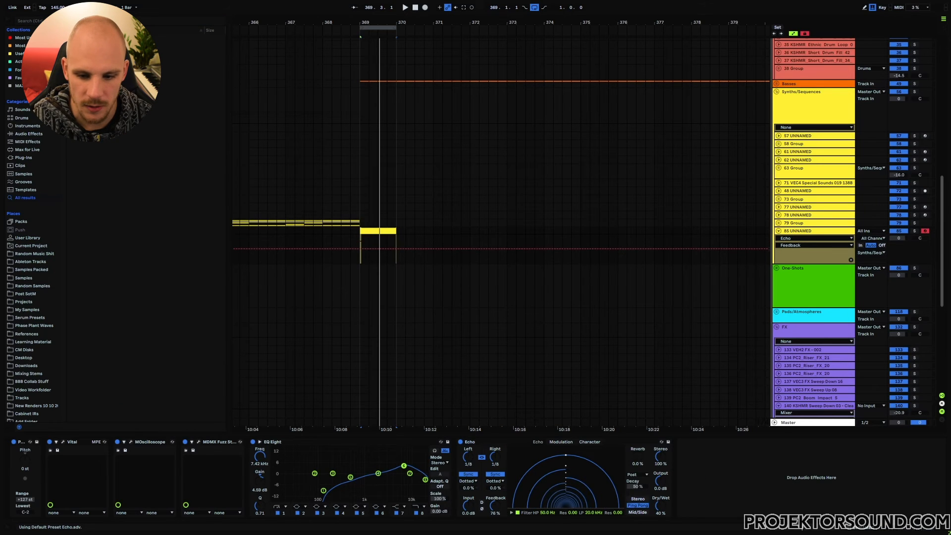
left_click_drag(495, 507, 494, 494)
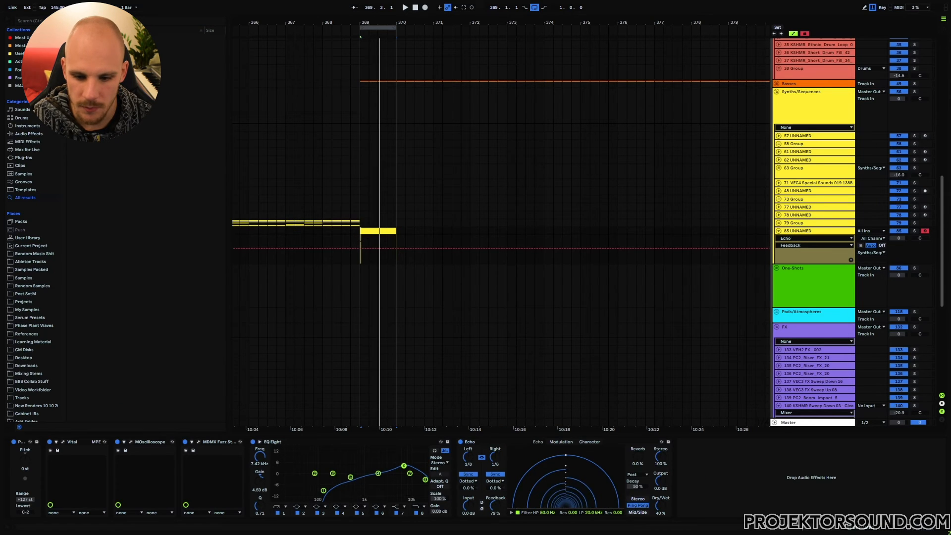
left_click_drag(595, 512, 593, 528)
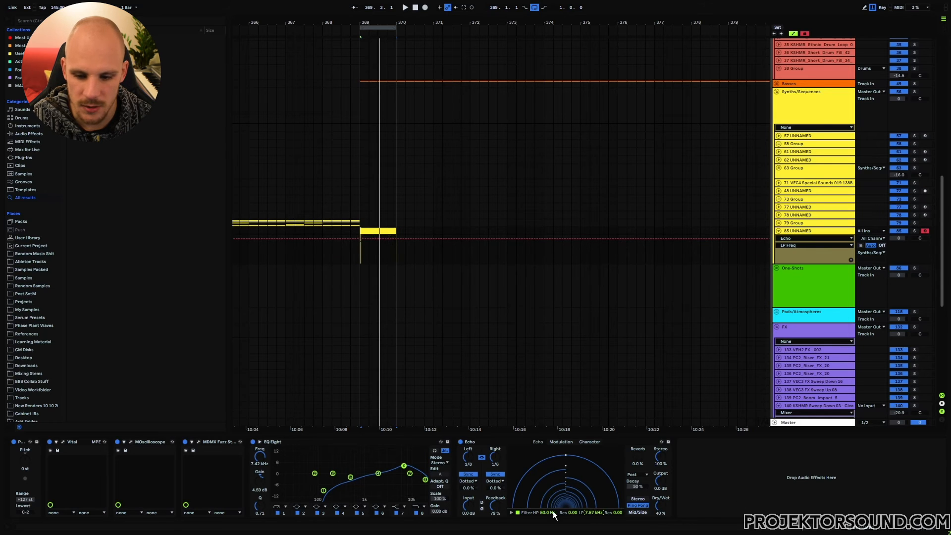
Add the MTurboReverb reverb after Echo and load its Cookies and milk device from the small spaces
right_click(701, 478)
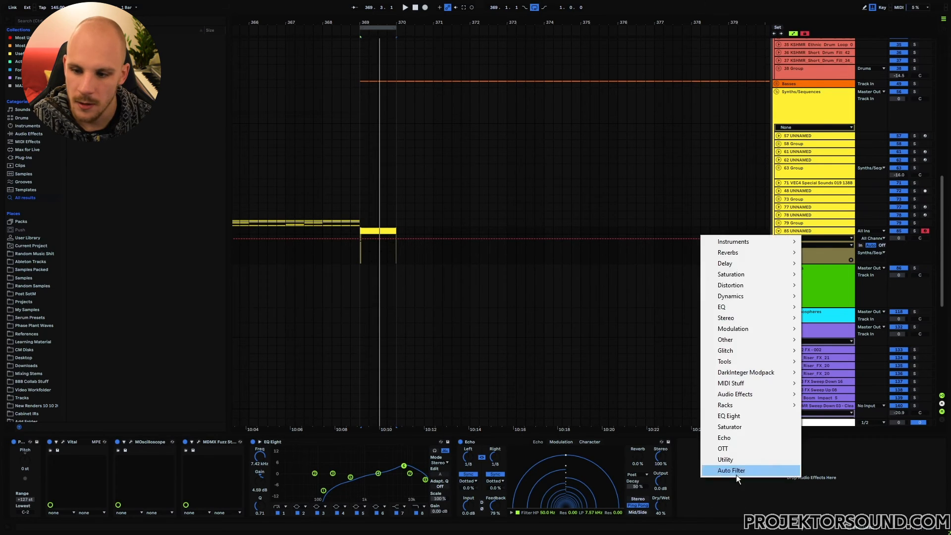
mouse_move(745, 251)
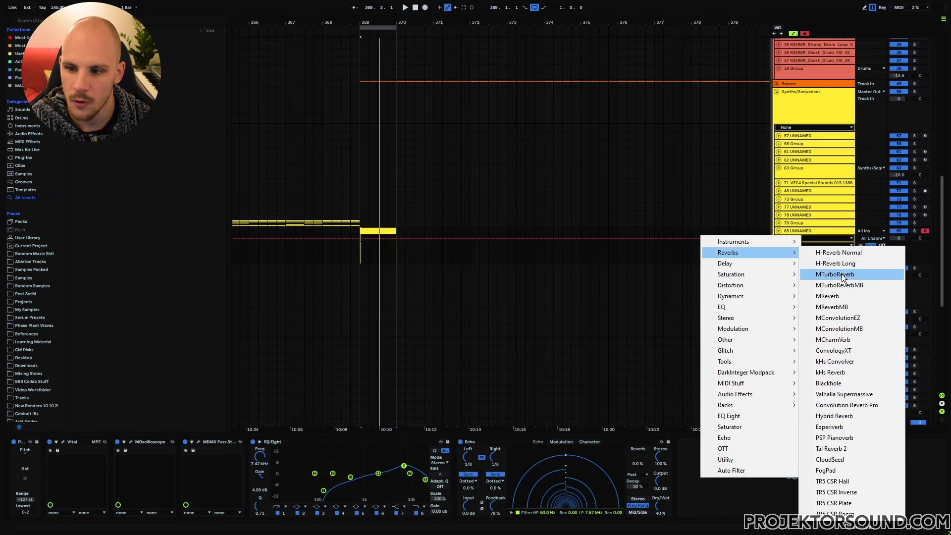
left_click(842, 275)
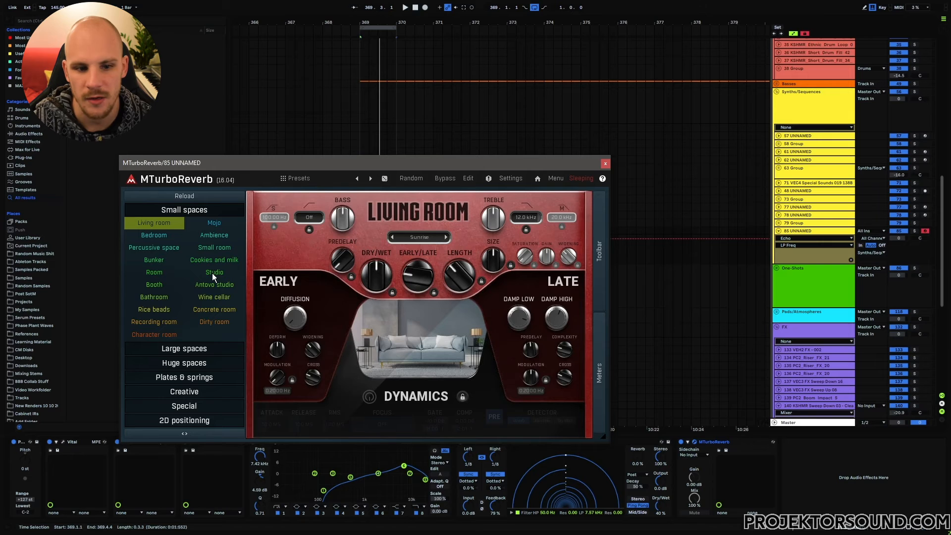
left_click(215, 260)
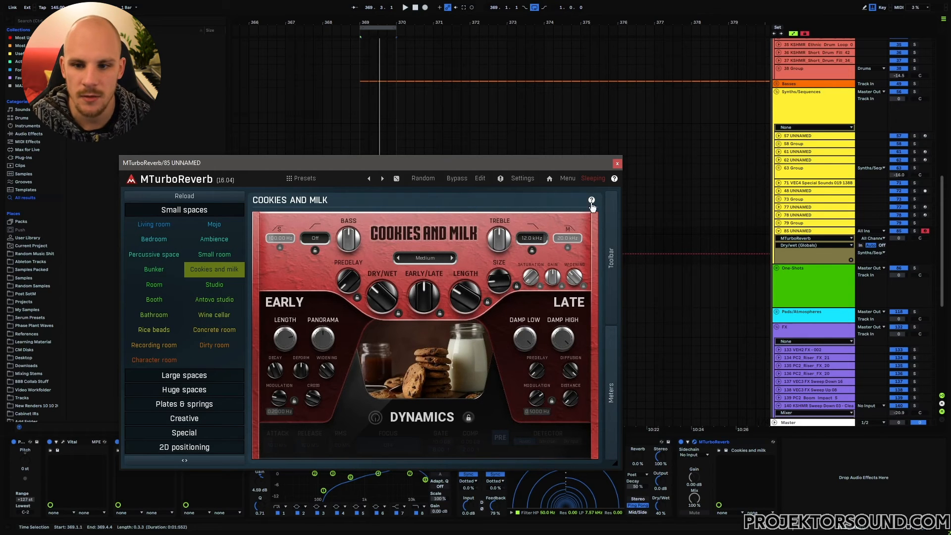
left_click(617, 163)
While playing the loop from bar 369, adjust the reverb's dry/wet balance and lower Echo's dry/wet to 27%
left_click(360, 243)
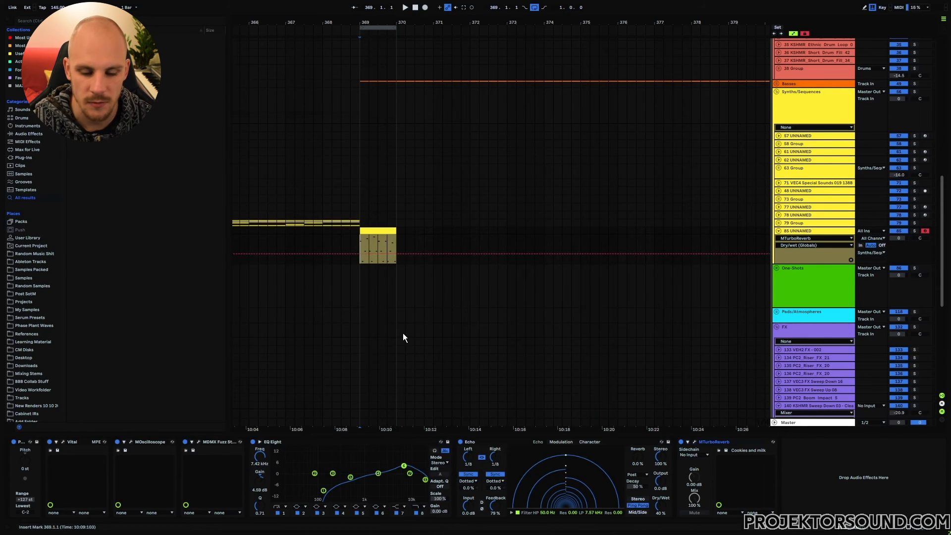
key("space")
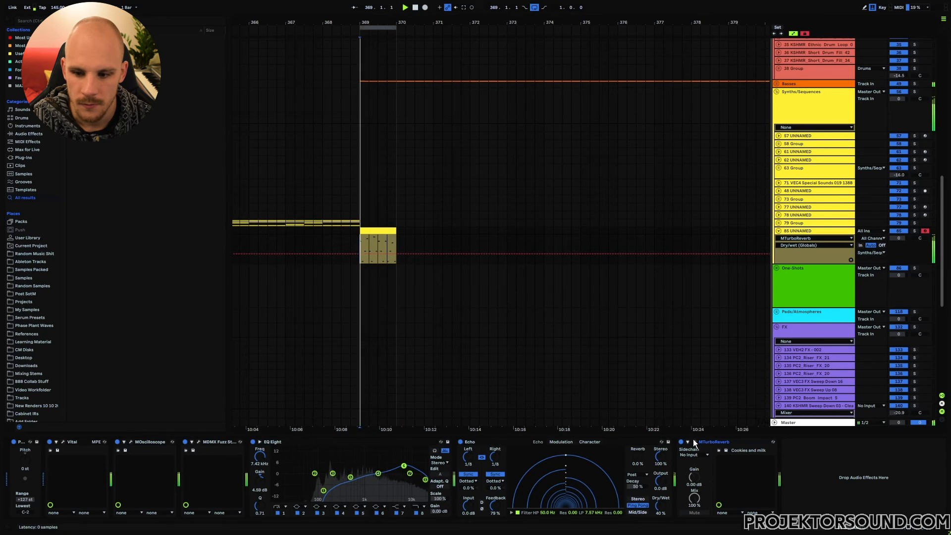
left_click(694, 441)
left_click_drag(383, 297, 383, 309)
left_click_drag(660, 507, 660, 518)
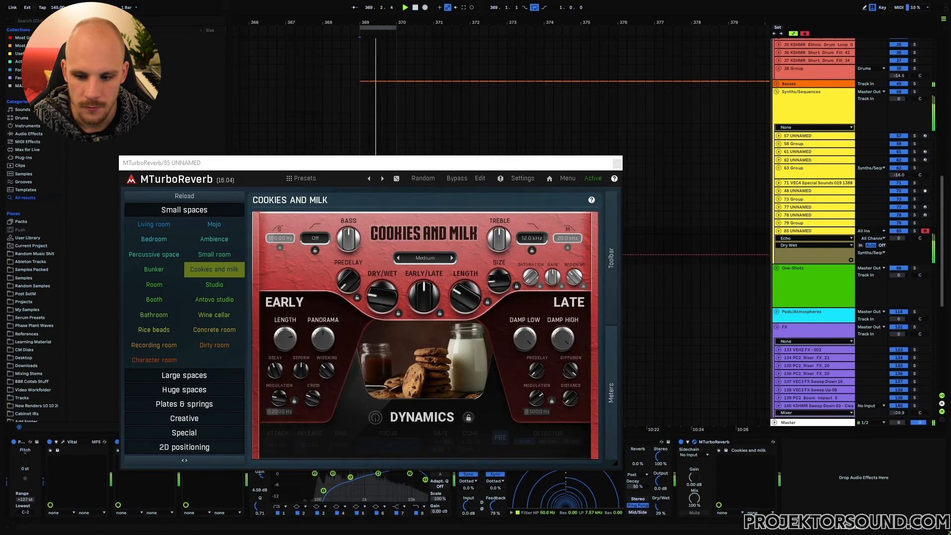
left_click(616, 163)
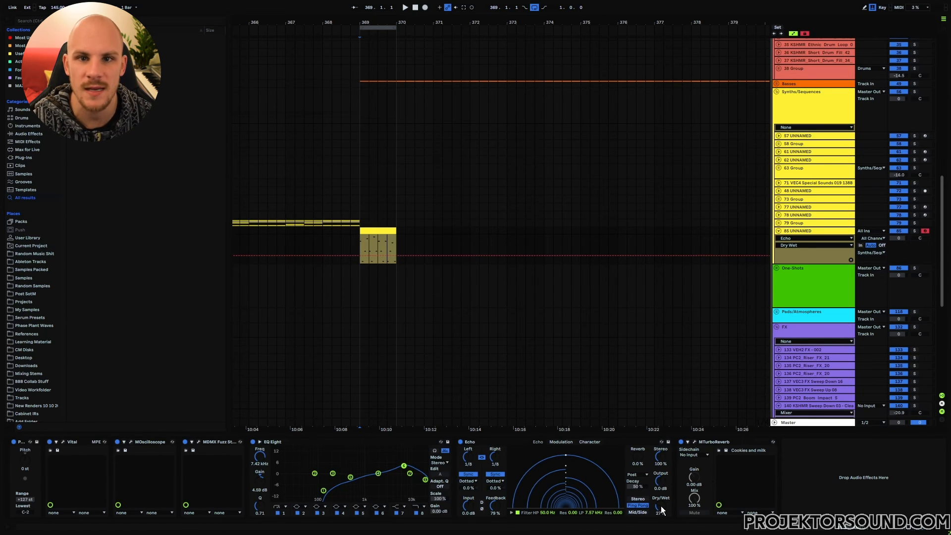
Lower Echo's low-pass filter to 4.41 kHz and audition the one-bar clip with the full effects chain
left_click_drag(366, 244, 393, 243)
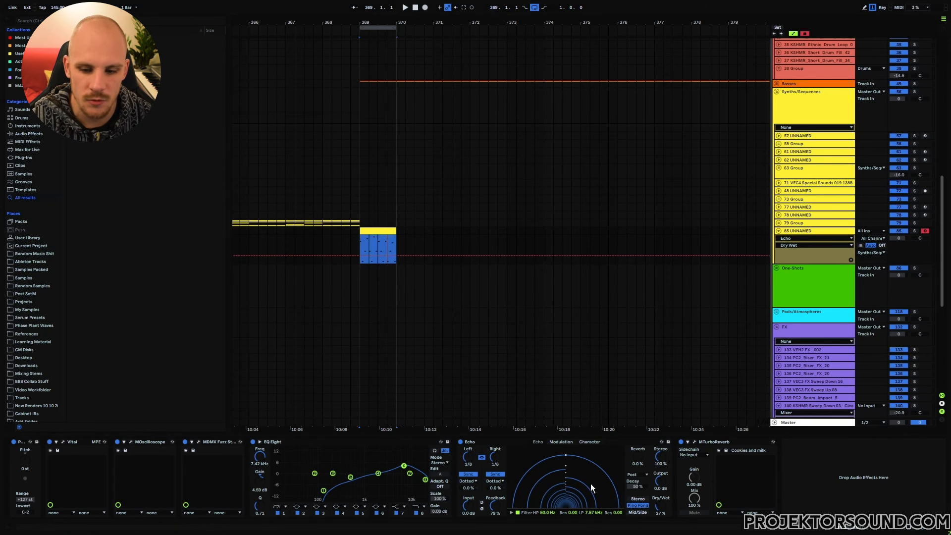
left_click_drag(591, 514, 591, 531)
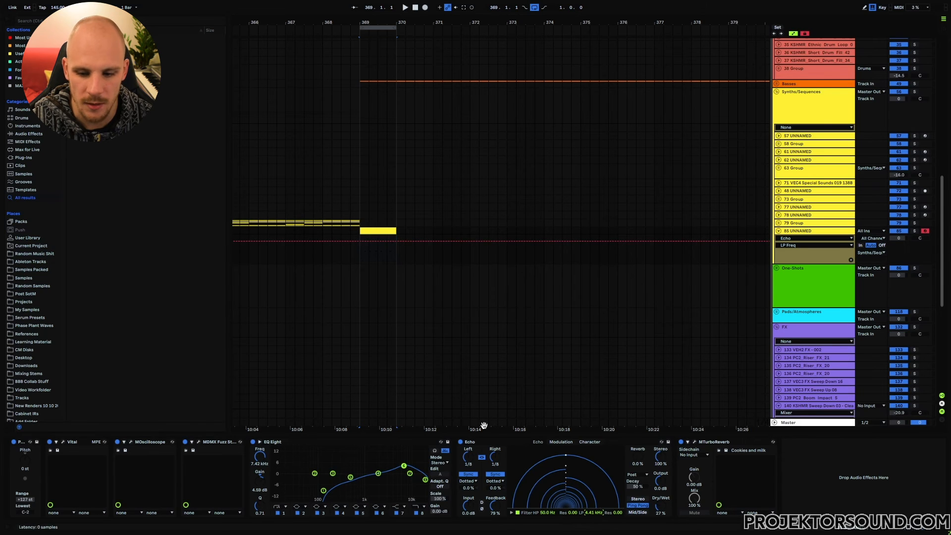
left_click(364, 254)
key("space")
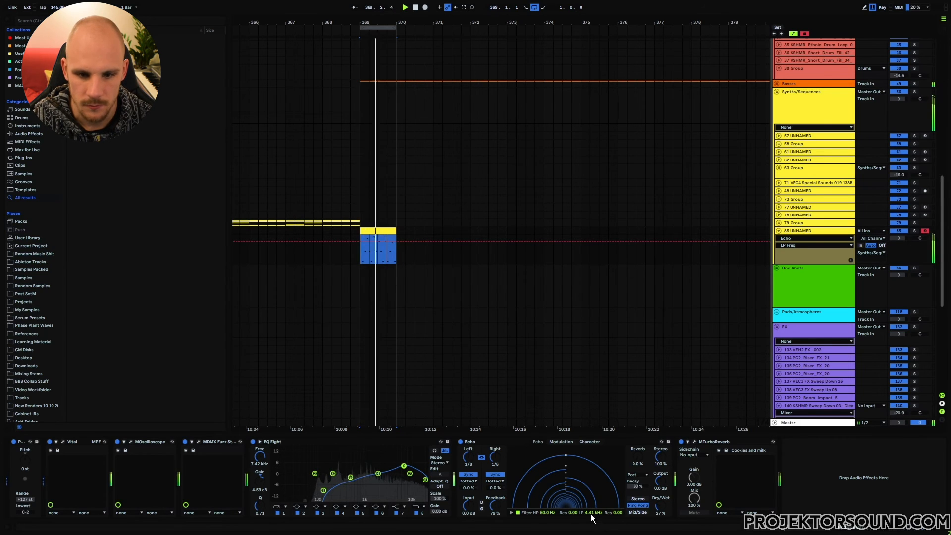
key("space")
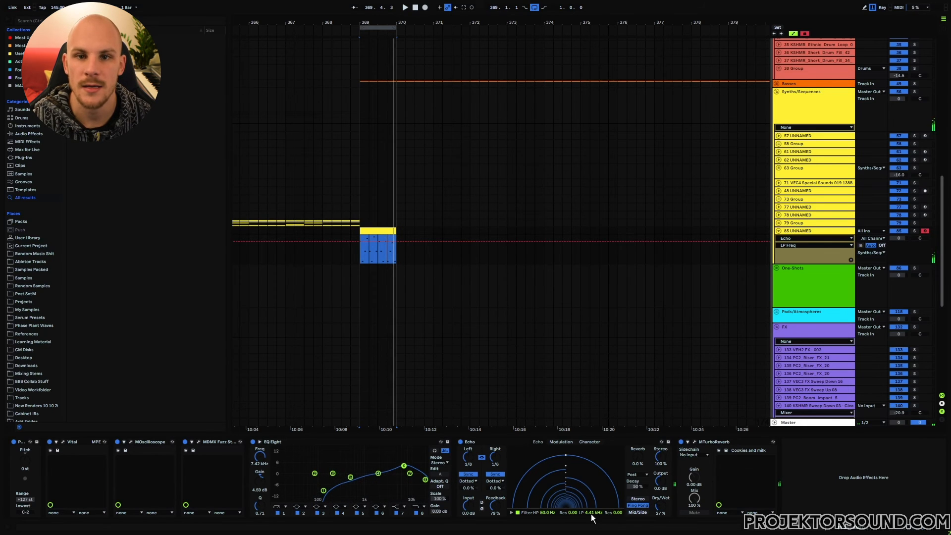
scroll(378, 194, "down", 8)
scroll(385, 190, "up", 1)
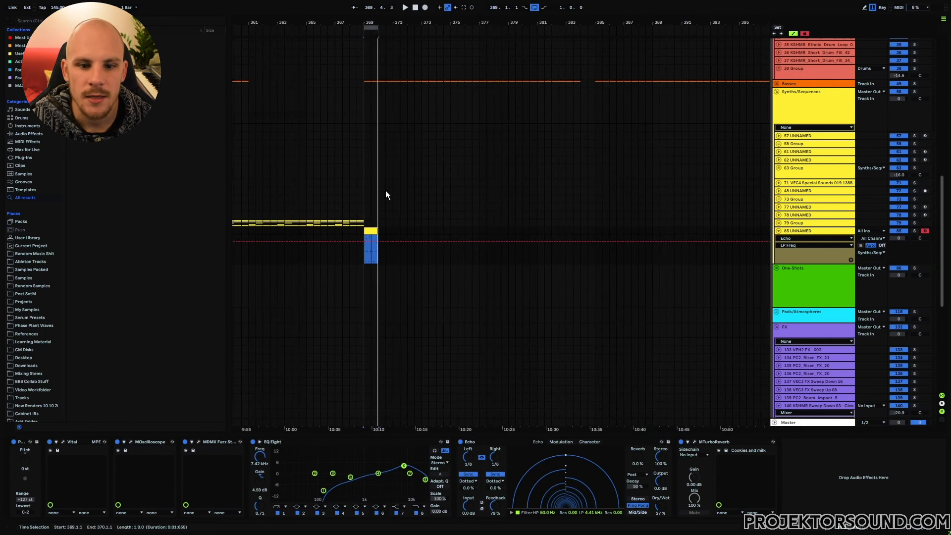
Duplicate the one-bar synth clip to fill bars 369 to 385 and extend the loop region over the same 16 bars
left_click(400, 230)
left_click(371, 230)
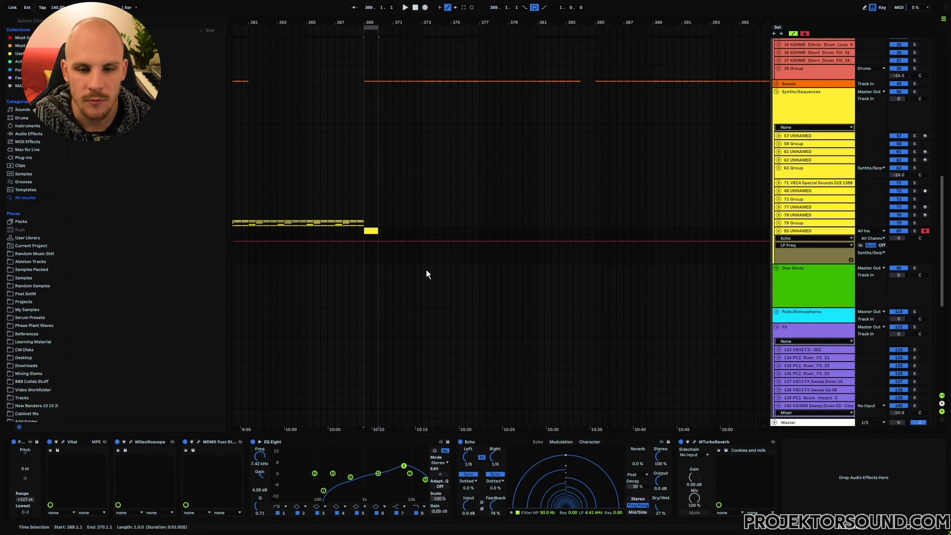
key("ctrl+d")
key("ctrl+d")
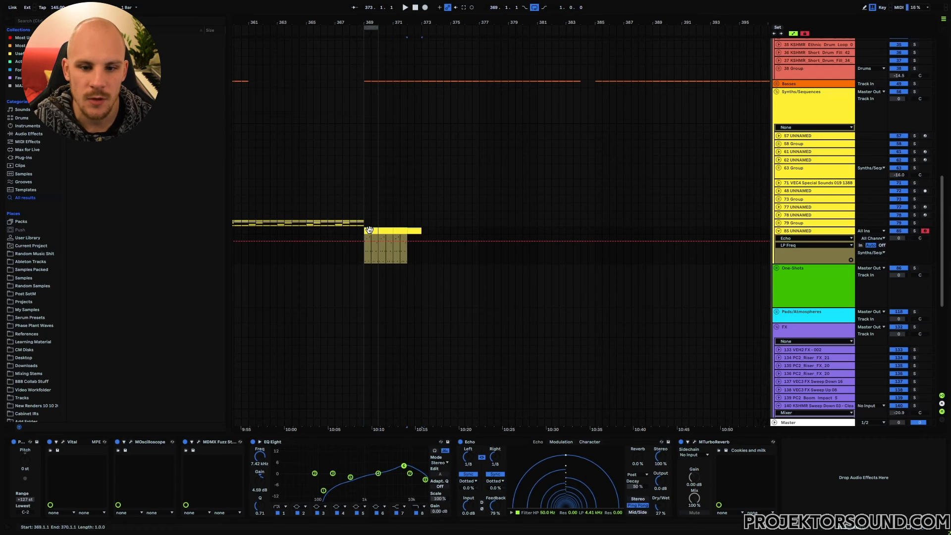
key("ctrl+d")
key("ctrl+d")
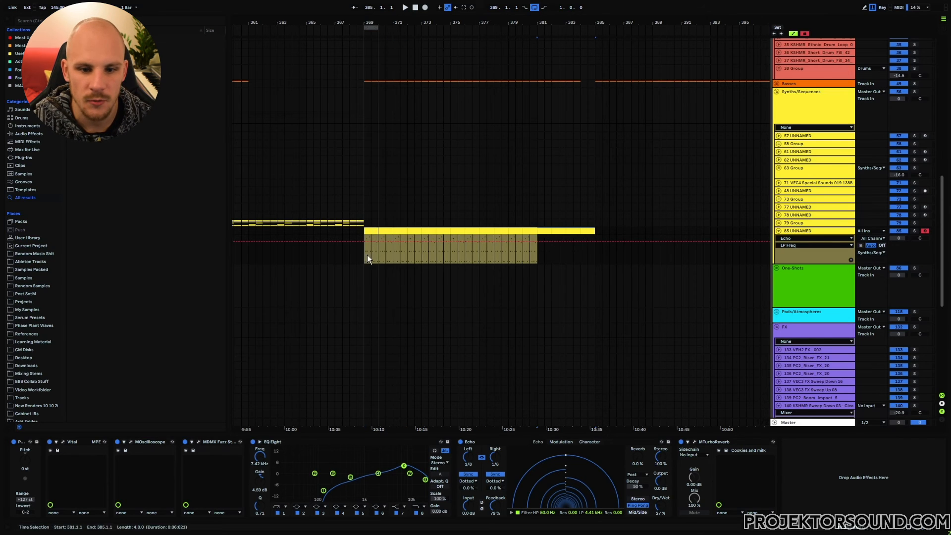
key("ctrl+d")
left_click_drag(380, 32, 594, 74)
left_click(364, 259)
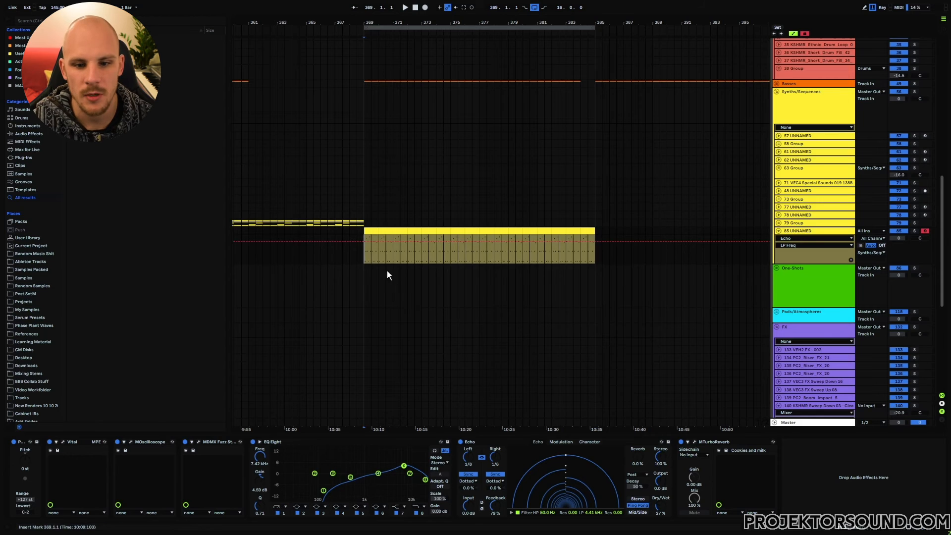
Consolidate the first four one-bar synth clips, from bar 369 to bar 373, into a single four-bar clip
left_click_drag(365, 256, 599, 253)
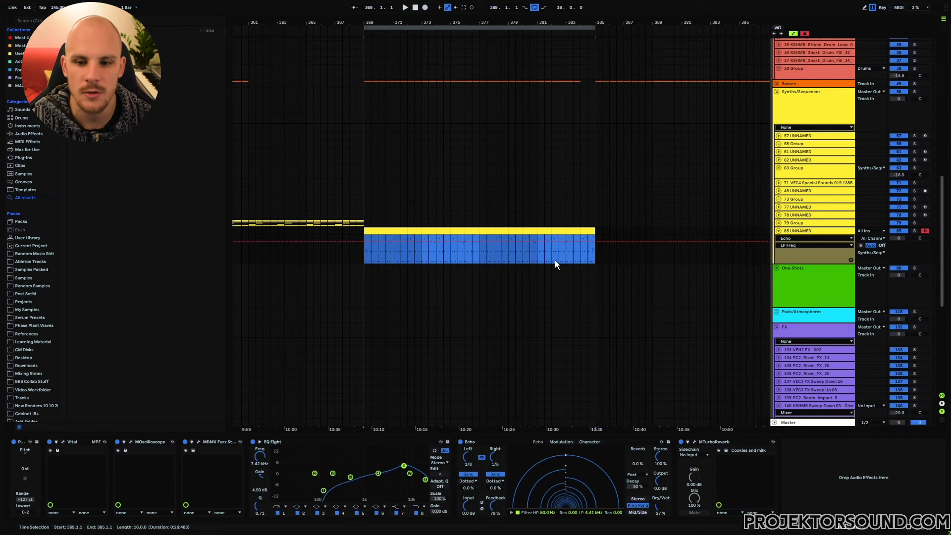
left_click(422, 255)
left_click_drag(405, 253, 421, 249)
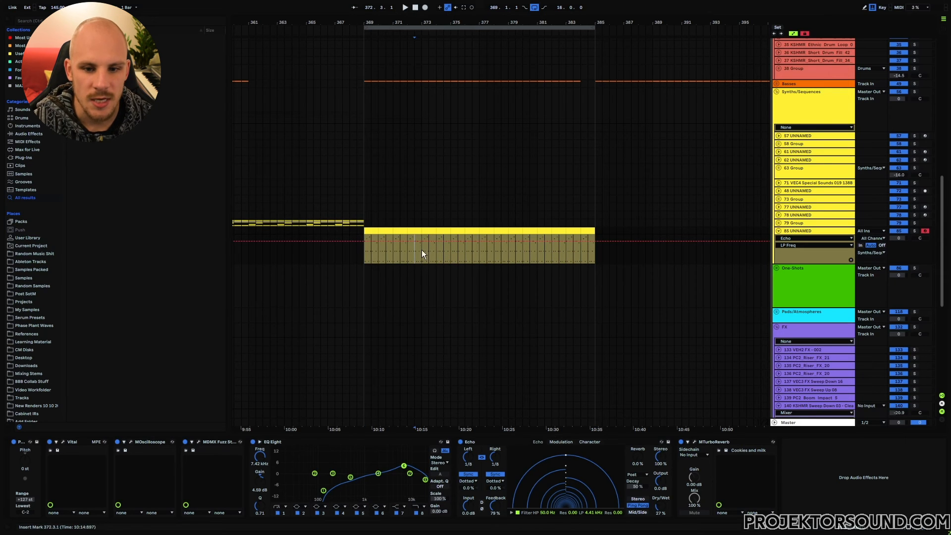
key("Delete")
left_click(370, 230, "shift")
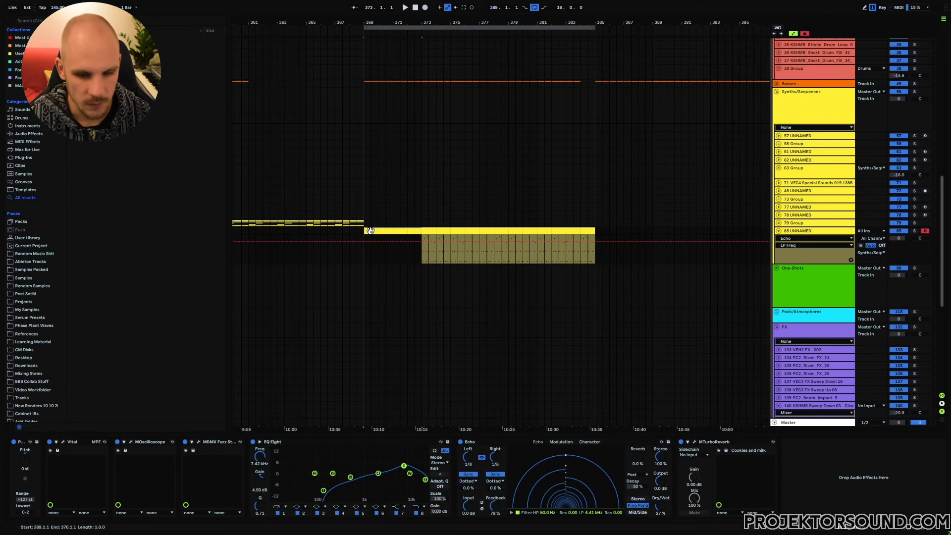
In the four-bar clip's final bar, transpose the upper note at 4.3.4 to D#3 and the one at 4.4.3 to C#3
double_click(405, 231)
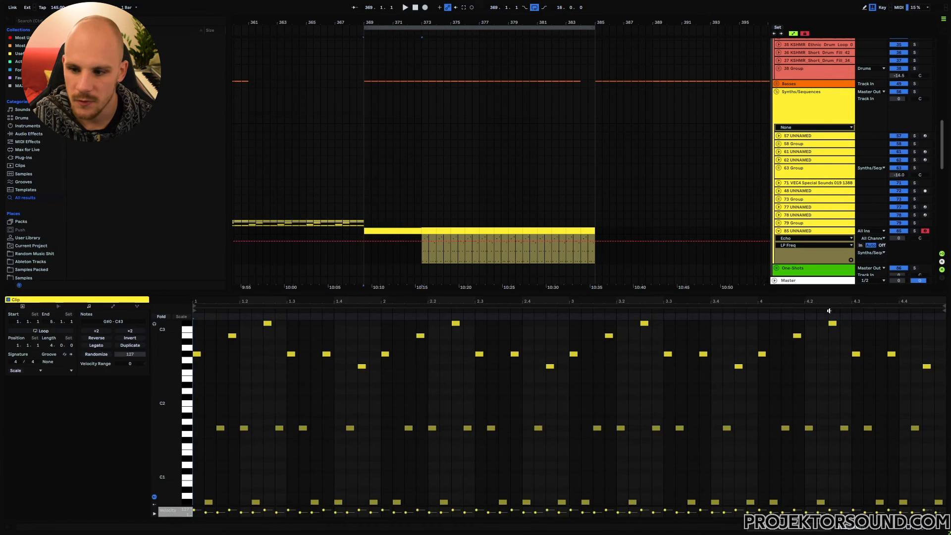
left_click_drag(851, 341, 907, 364)
key("Up")
key("Up")
key("Up")
key("Up")
key("Up")
key("Up")
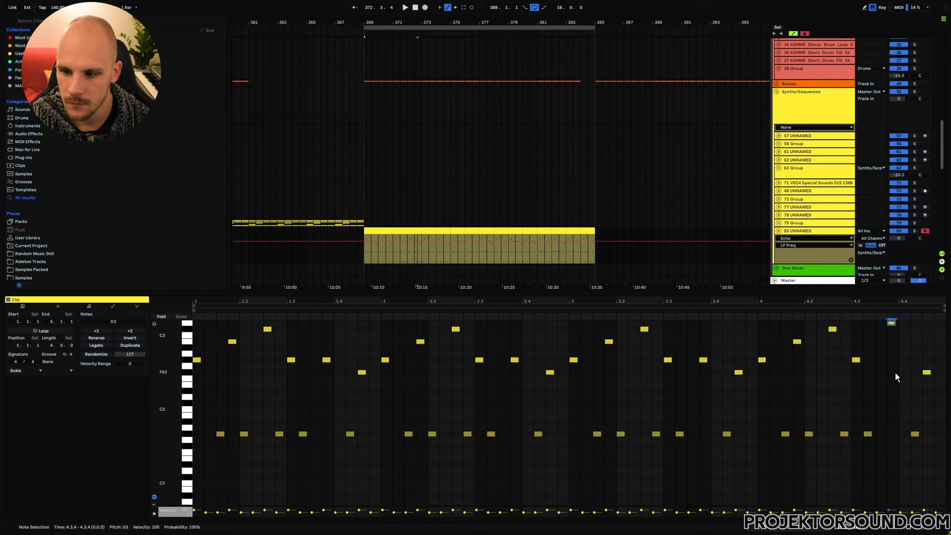
left_click(927, 378)
key("Up")
key("Up")
key("Up")
key("Up")
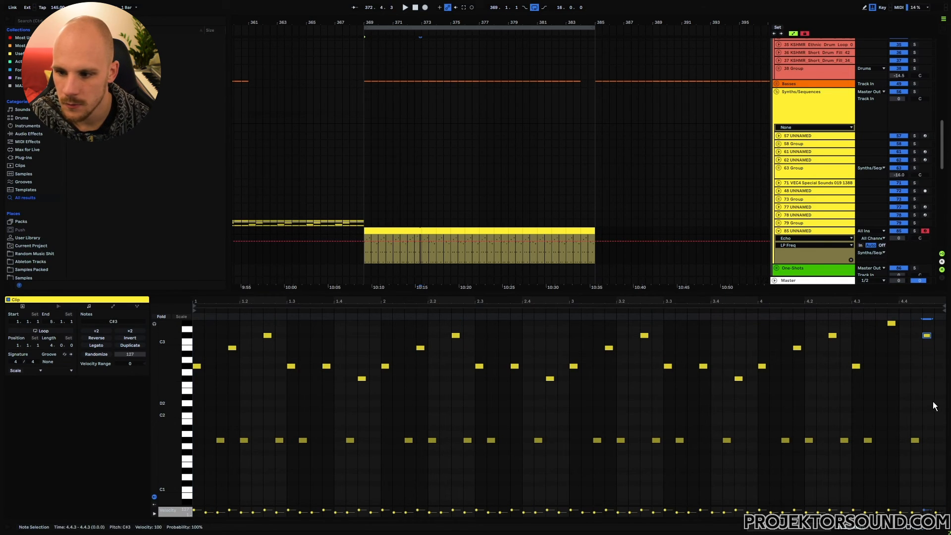
Check the edited notes in the four-bar clip and audition the synth pattern from bar 369
left_click(408, 230)
left_click_drag(870, 323, 914, 327)
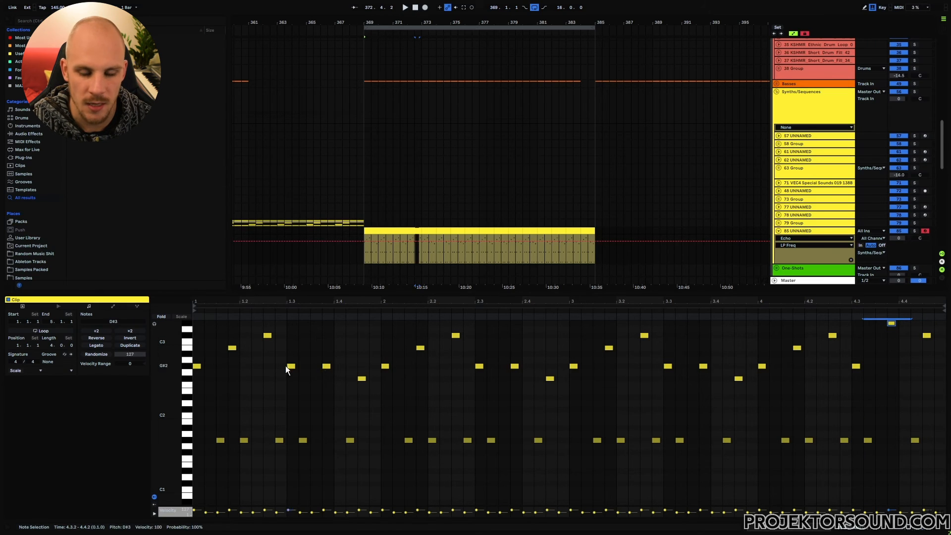
left_click(409, 231)
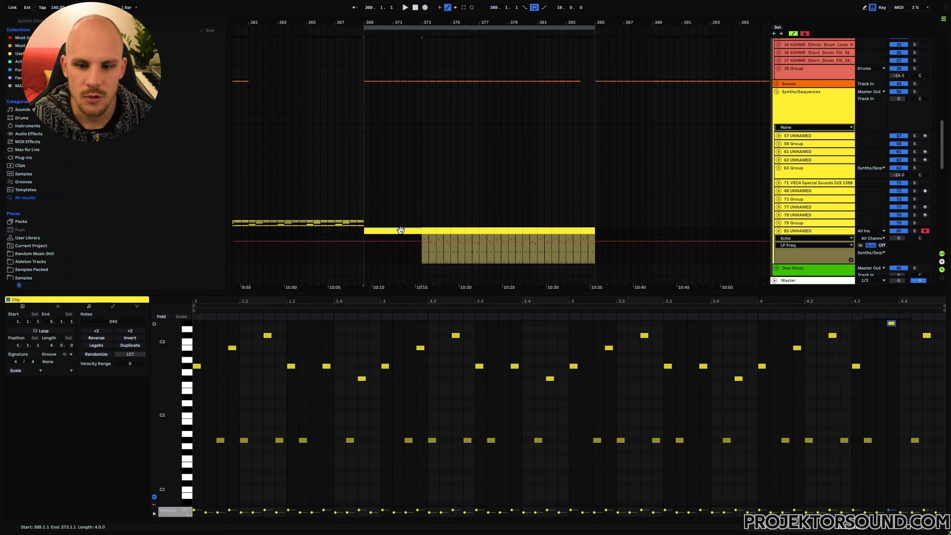
left_click(366, 255)
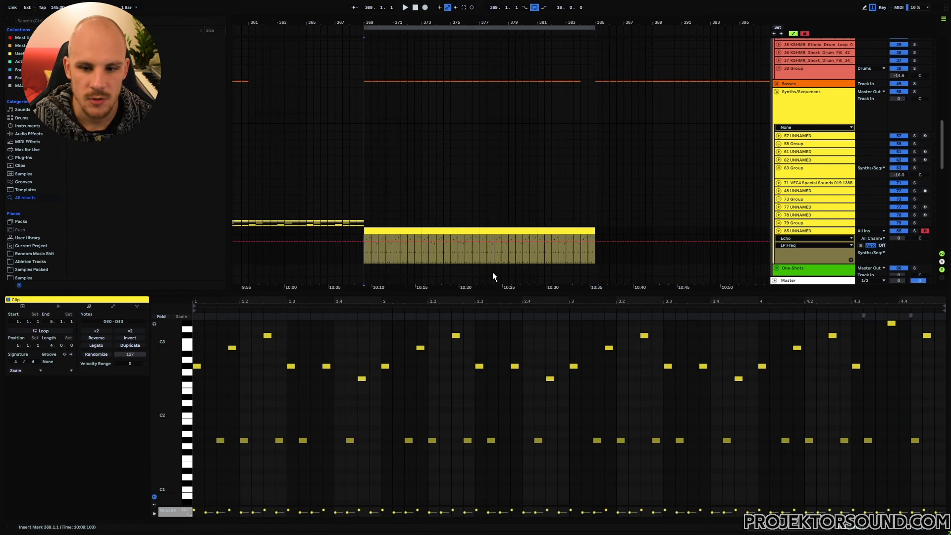
key("space")
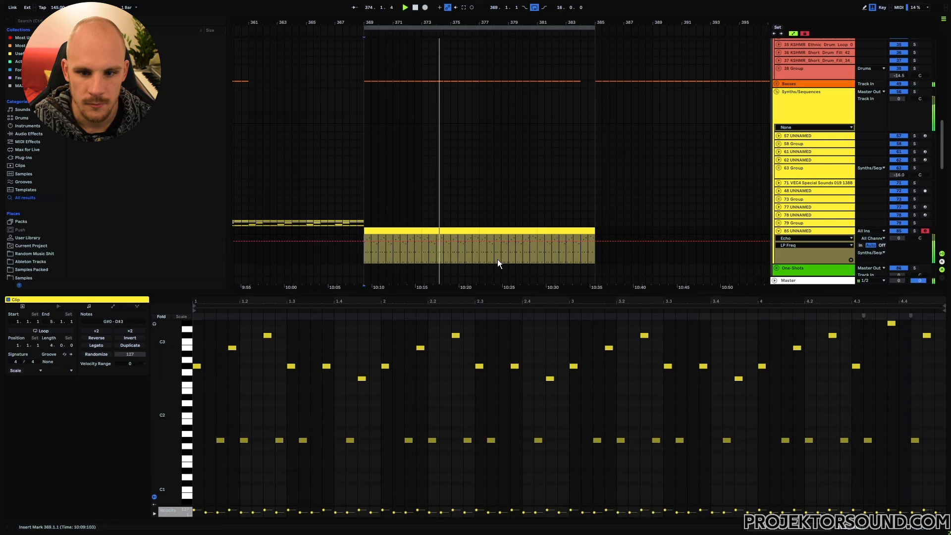
key("space")
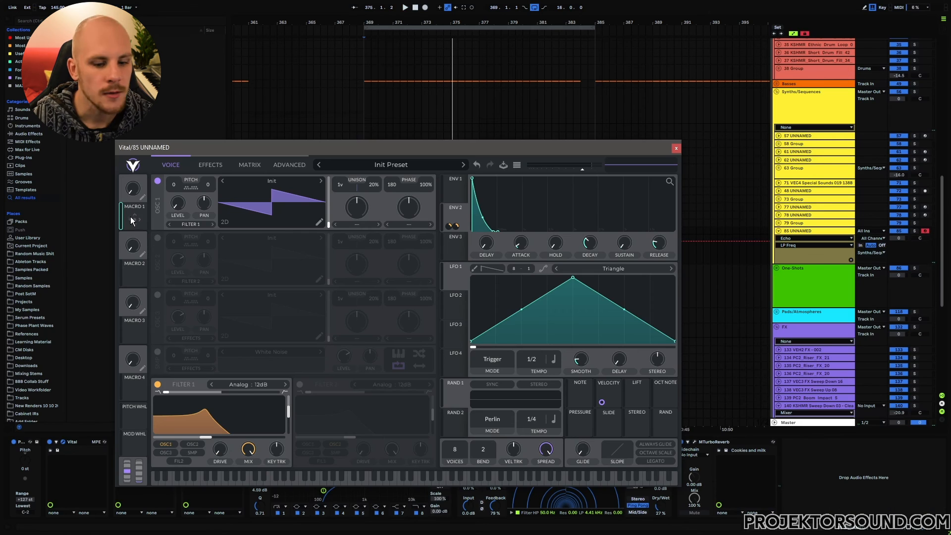
Assign Vital's Macro 1 to modulate the Filter 1 cutoff and try the macro while the loop plays
left_click_drag(136, 219, 221, 461)
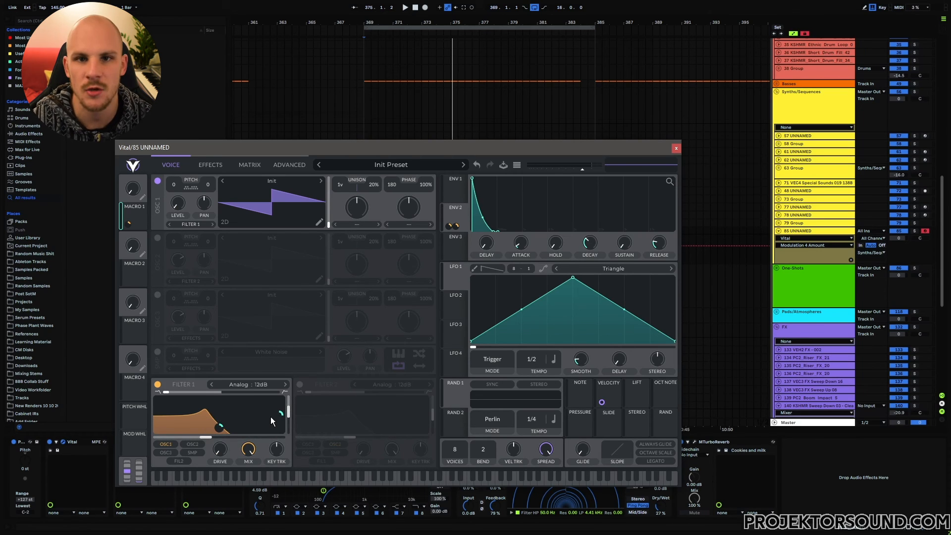
key("space")
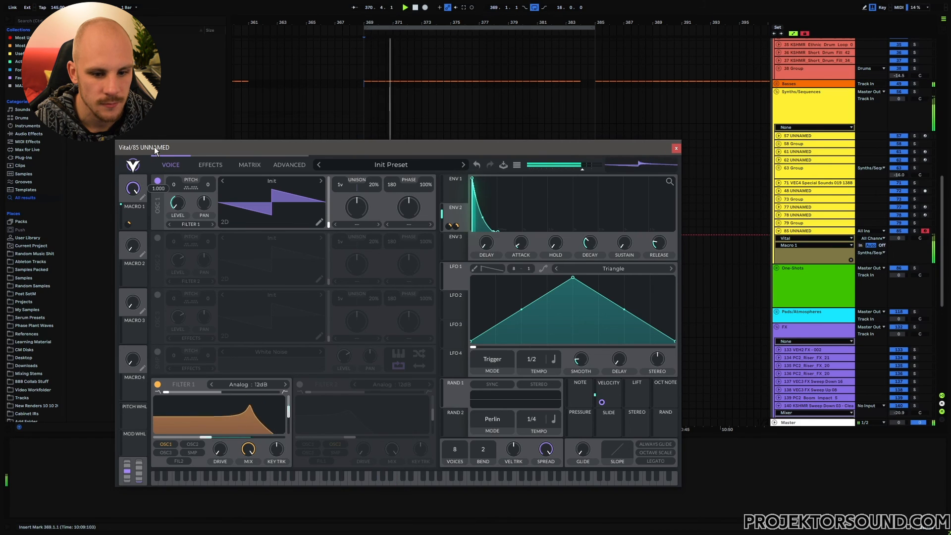
key("space")
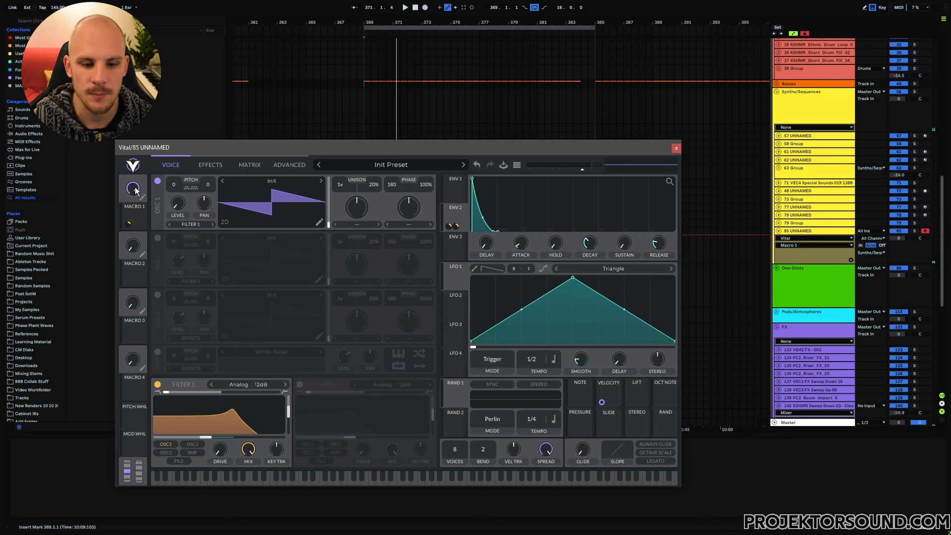
Lower Vital's Filter 1 cutoff to about -8.1 semitones, audition Macro 1 during playback and close the synth window
key("space")
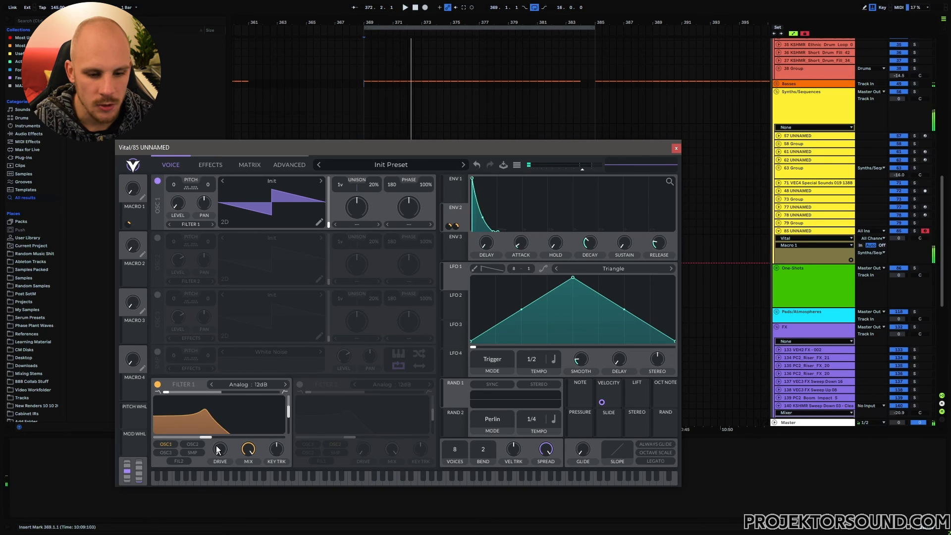
left_click_drag(206, 438, 203, 439)
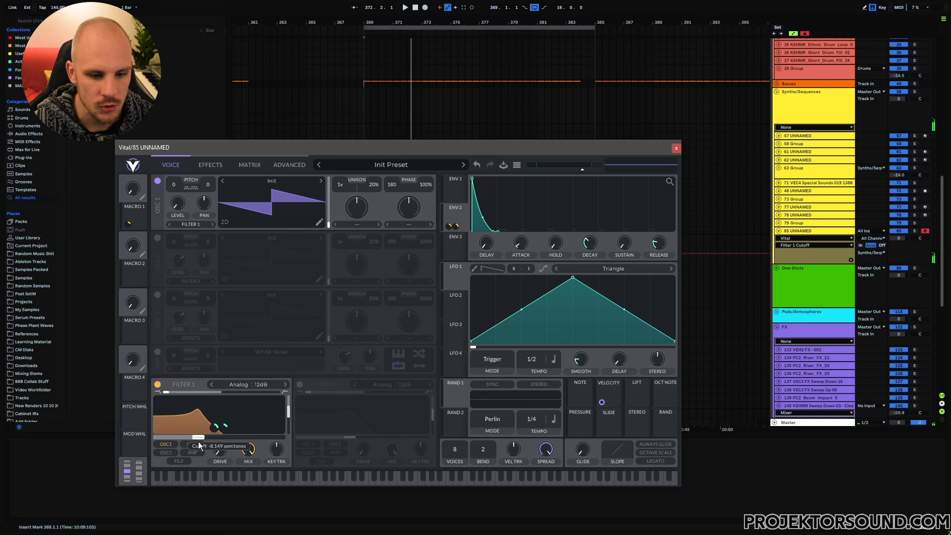
key("space")
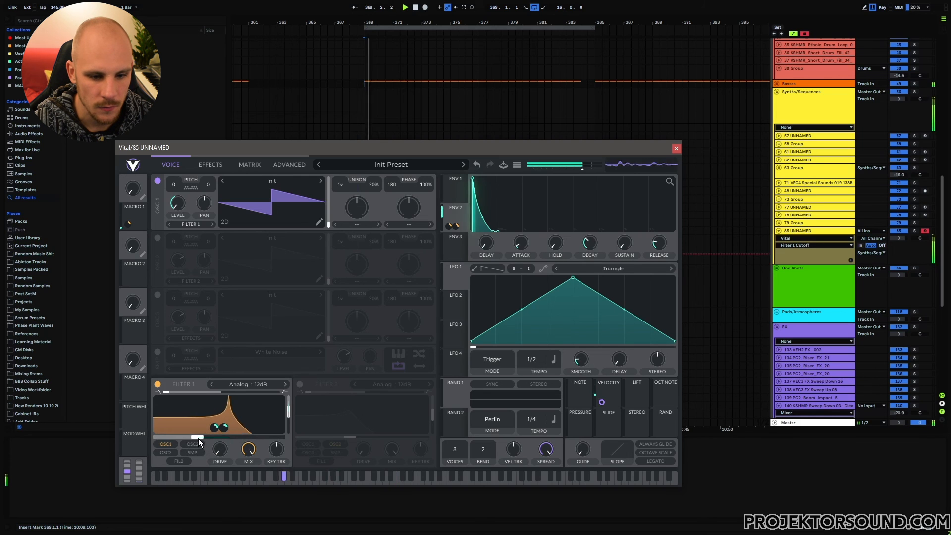
left_click_drag(134, 190, 145, 225)
key("space")
left_click(676, 148)
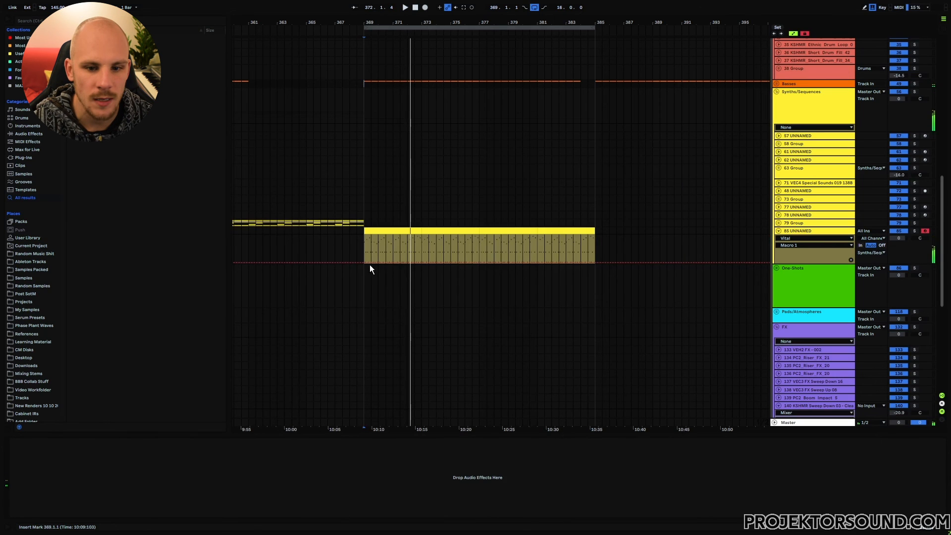
Automate Macro 1 to fall from 1.00 at bar 369 to its minimum at bar 377 and rise back to 1.00 at bar 385
left_click_drag(364, 262, 364, 235)
left_click_drag(479, 235, 479, 262)
left_click_drag(594, 263, 594, 235)
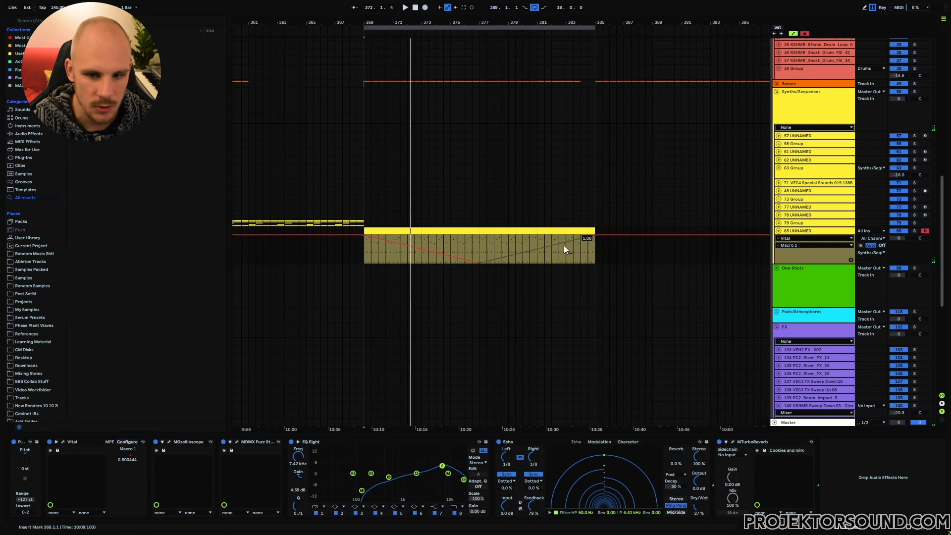
left_click(437, 262, "shift")
left_click_drag(491, 257, 513, 246)
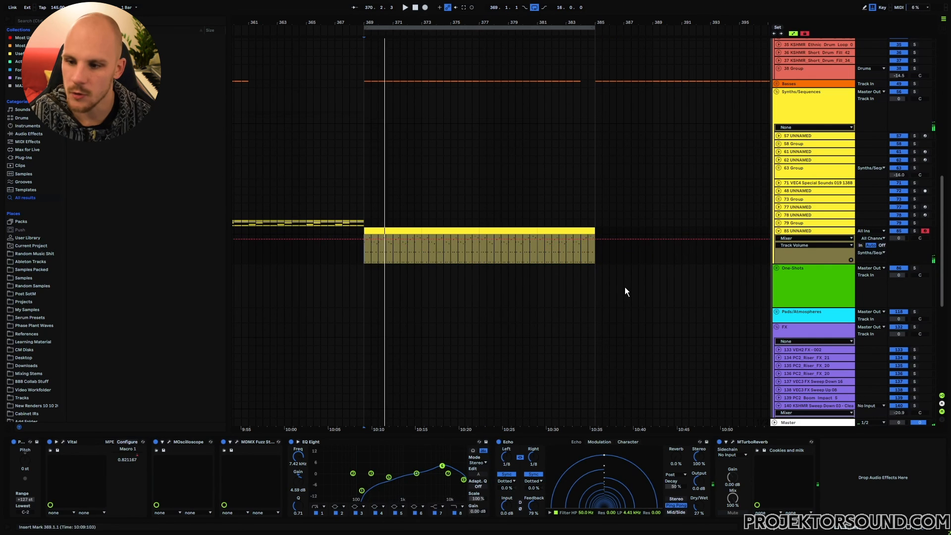
Lower the synth track's volume and play the automated sequence from bar 369
key("Down")
key("Down")
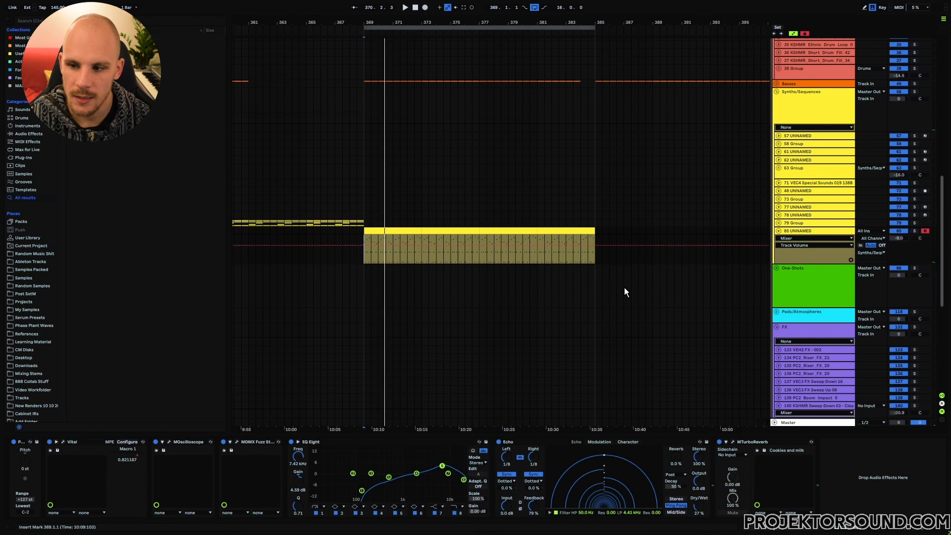
left_click(367, 257)
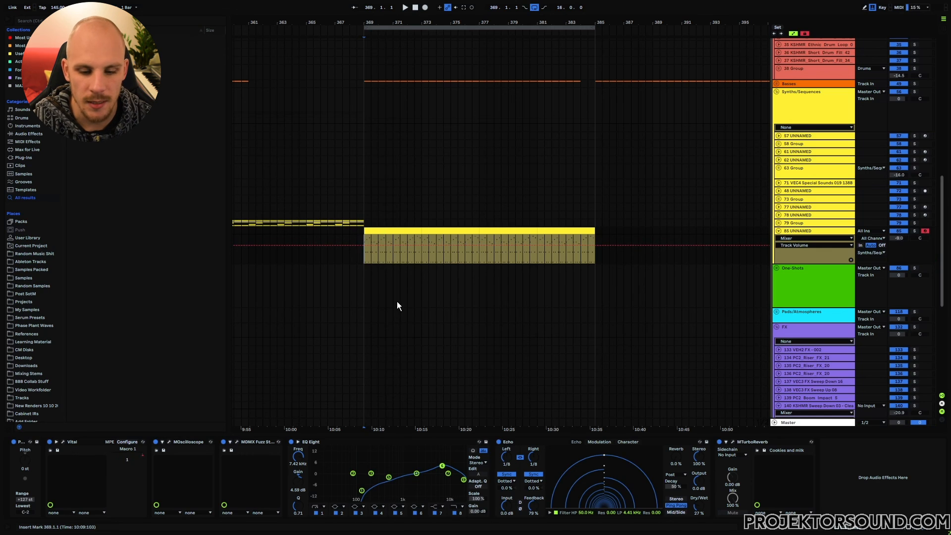
key("space")
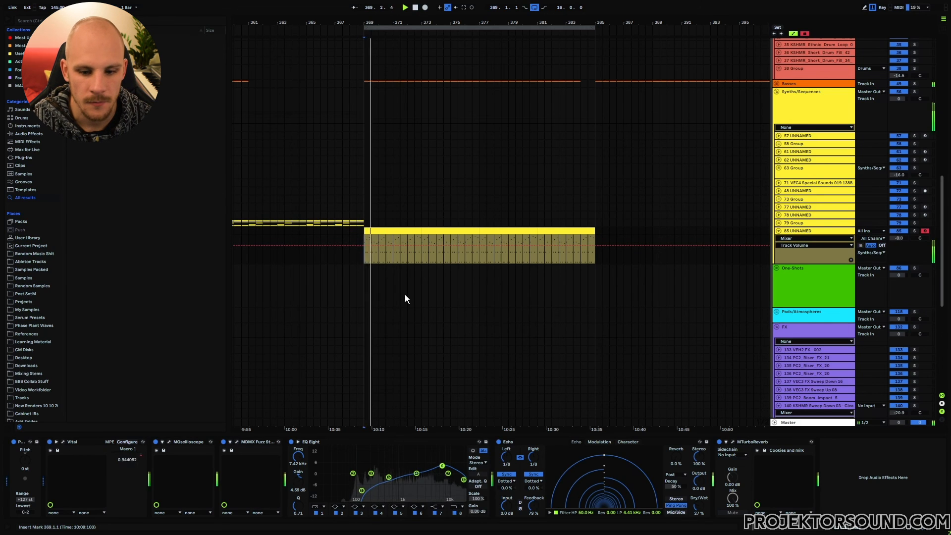